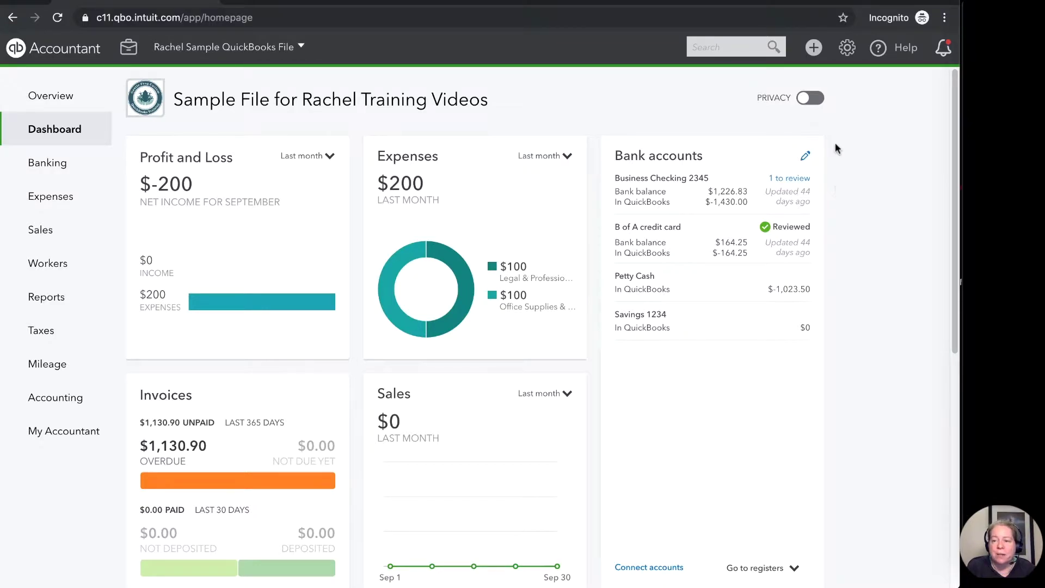
Step: Create a new Invoice style from the Custom Form Styles list
{"action": "left_click", "coordinate": [848, 50]}
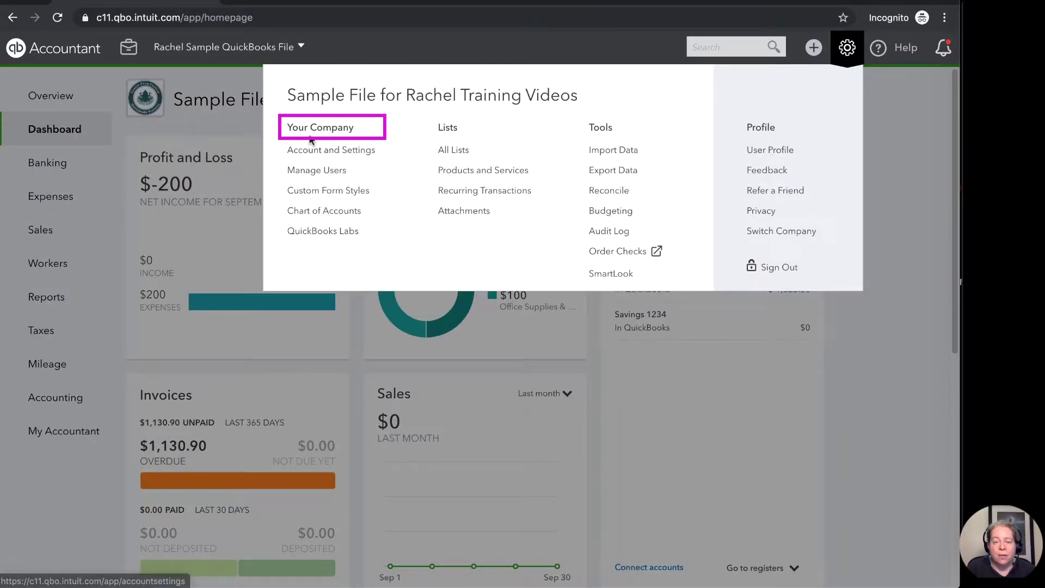
{"action": "left_click", "coordinate": [339, 190]}
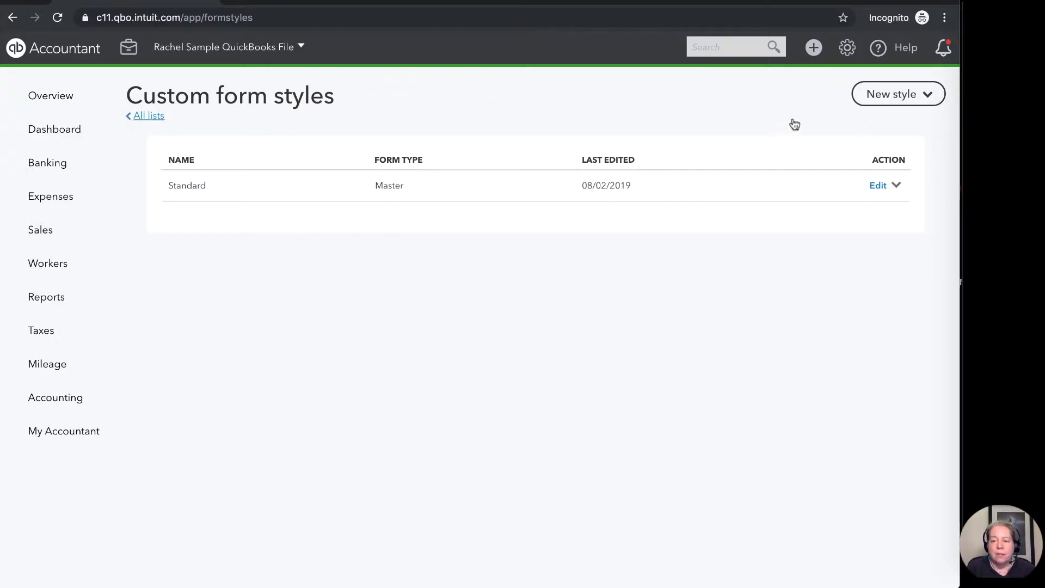
{"action": "left_click", "coordinate": [896, 102]}
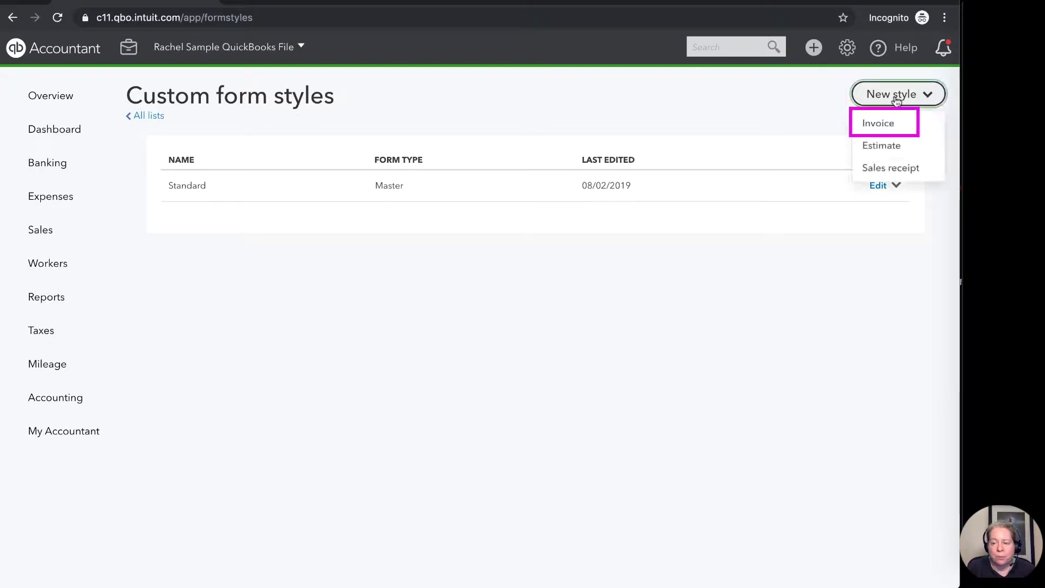
{"action": "left_click", "coordinate": [895, 125]}
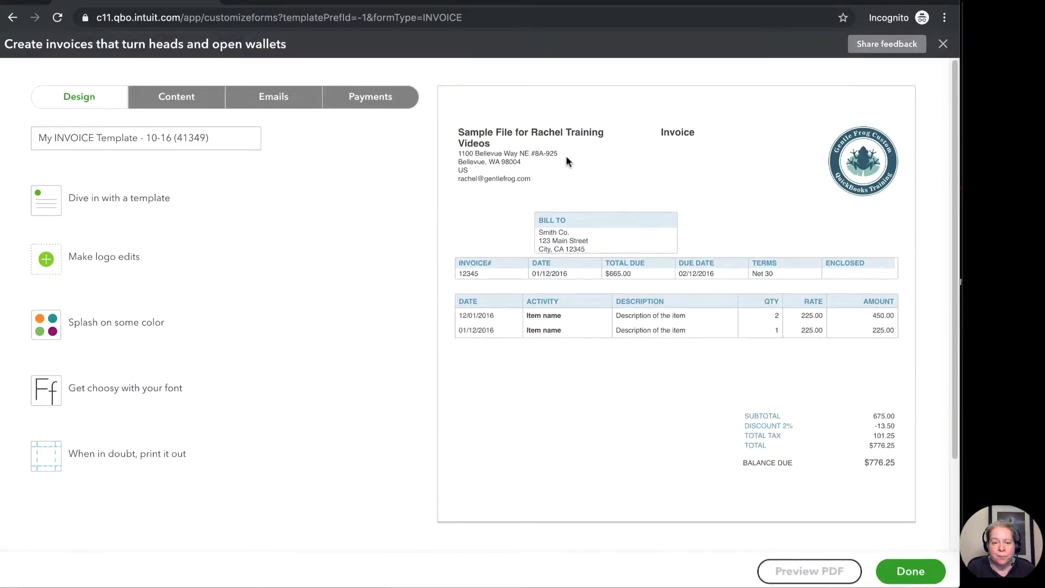
Step: Rename the template to 'template created Oct 16'
{"action": "left_click", "coordinate": [188, 140]}
{"action": "left_click_drag", "start_coordinate": [256, 141], "coordinate": [33, 139]}
{"action": "key", "text": "BackSpace"}
{"action": "type", "text": "te"}
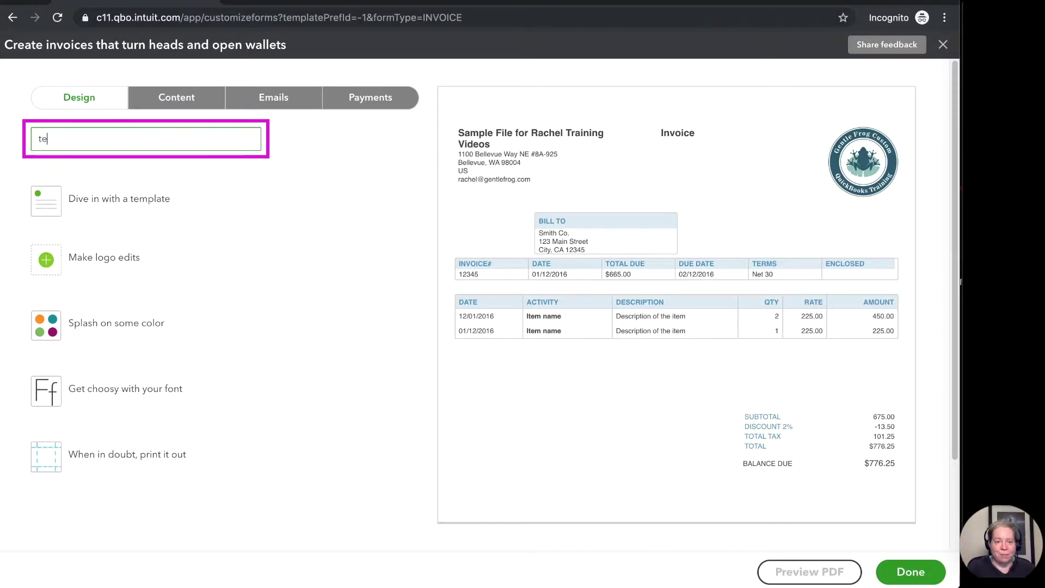
{"action": "type", "text": "mplate created Oct 16"}
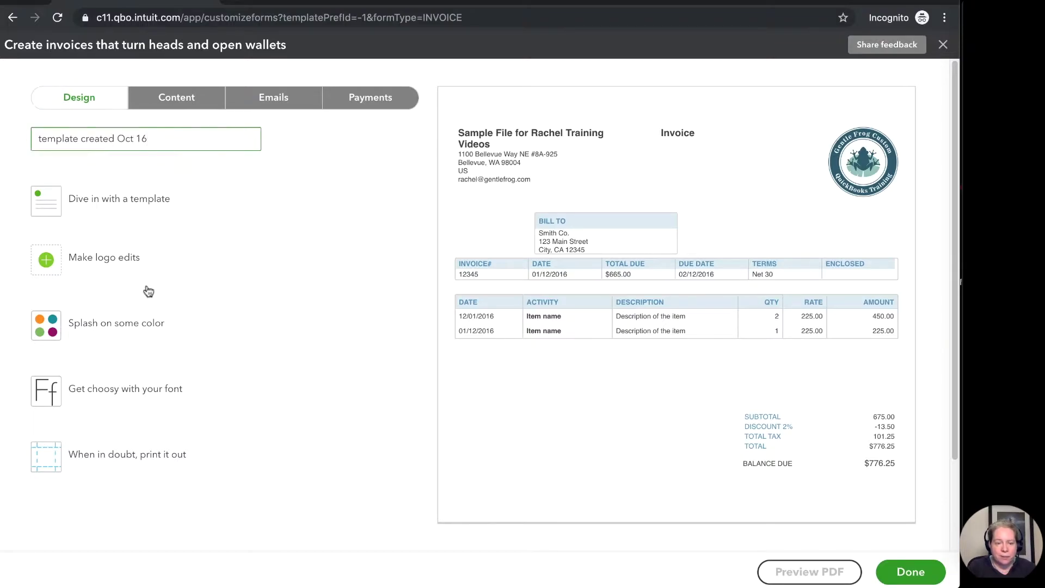
{"action": "key", "text": "Tab"}
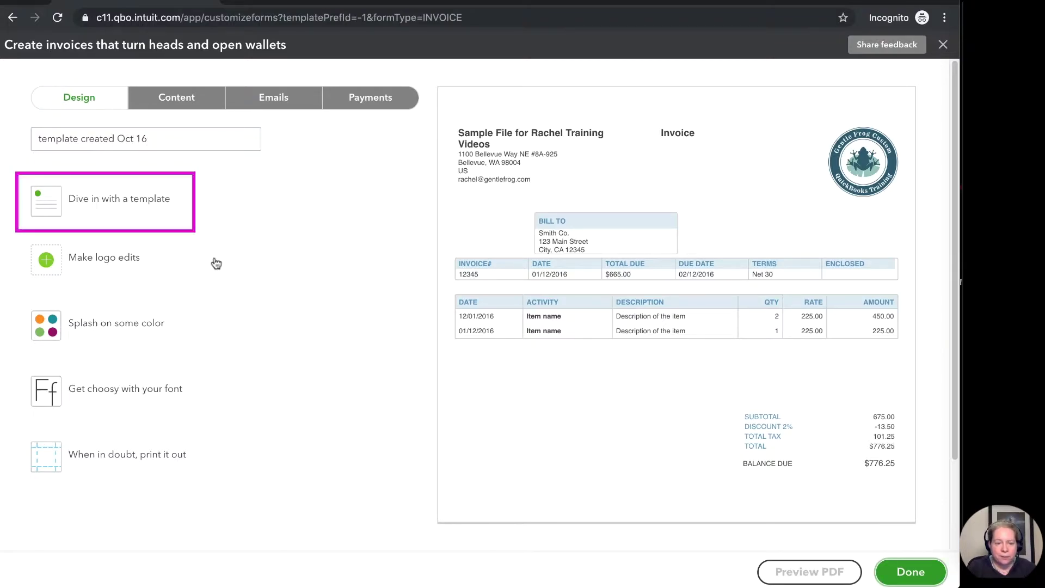
Step: Apply the Fresh template design to the invoice style, after previewing Airy new
{"action": "left_click", "coordinate": [165, 206]}
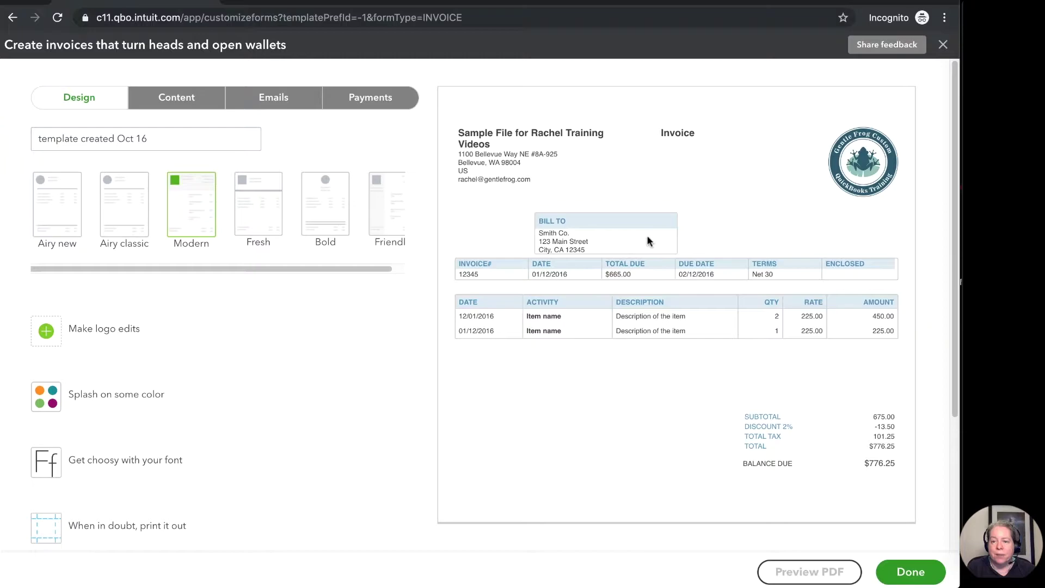
{"action": "left_click", "coordinate": [67, 210]}
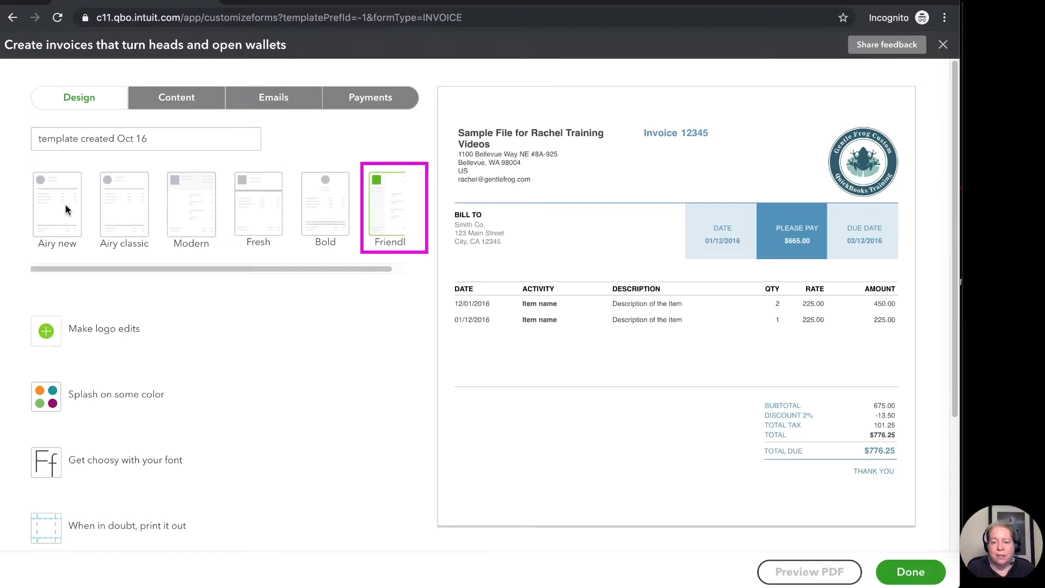
{"action": "left_click", "coordinate": [66, 210]}
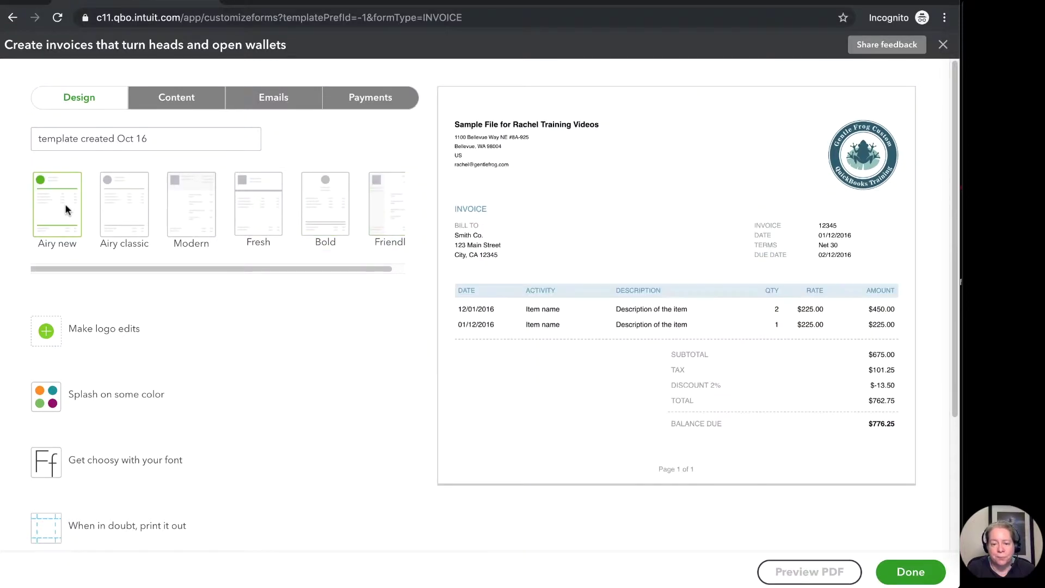
{"action": "left_click", "coordinate": [244, 215]}
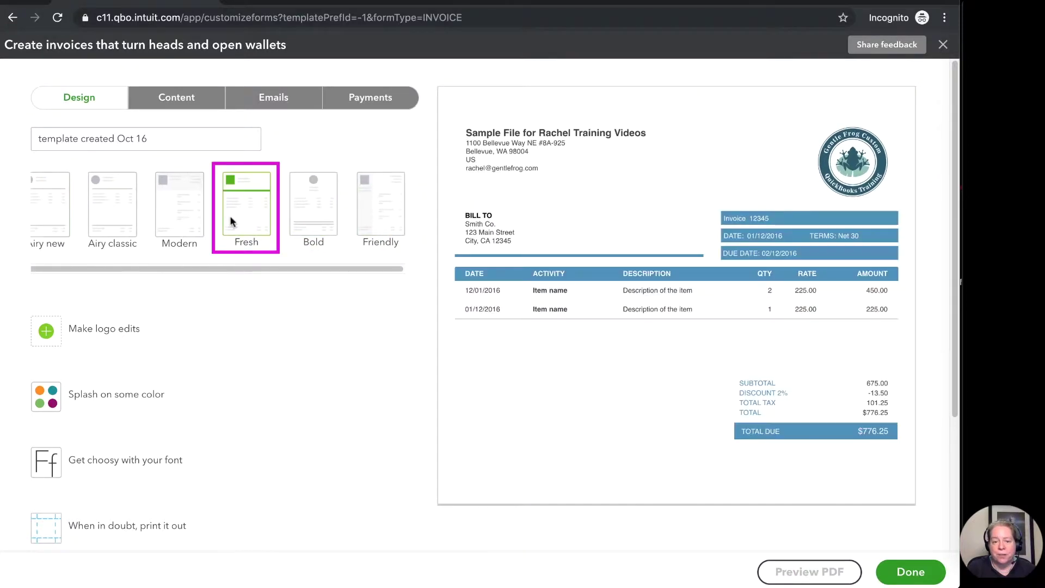
Step: Upload Thinking Frog.jpg and save it as the invoice logo
{"action": "left_click", "coordinate": [126, 334]}
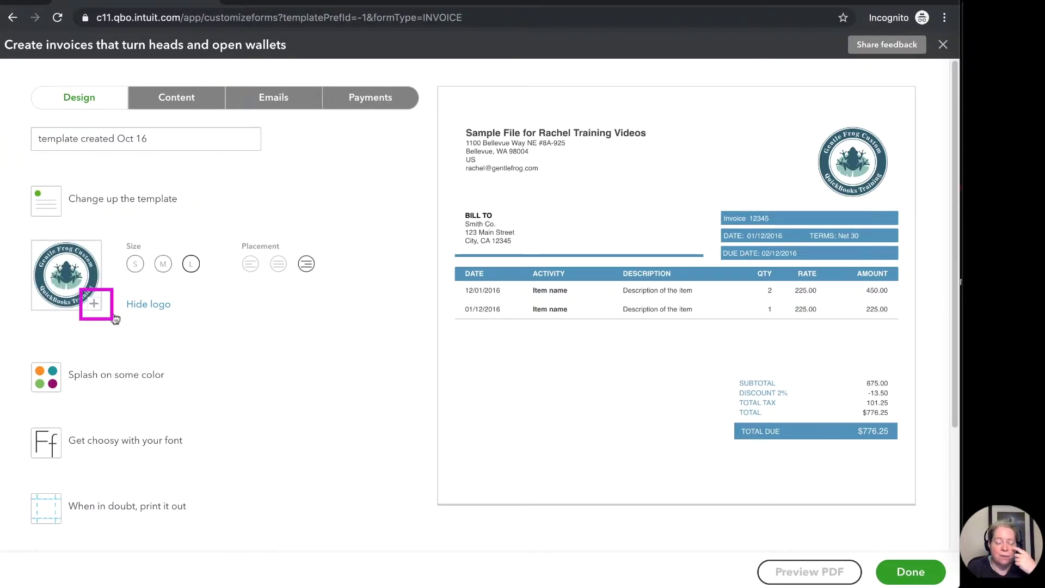
{"action": "left_click", "coordinate": [100, 307]}
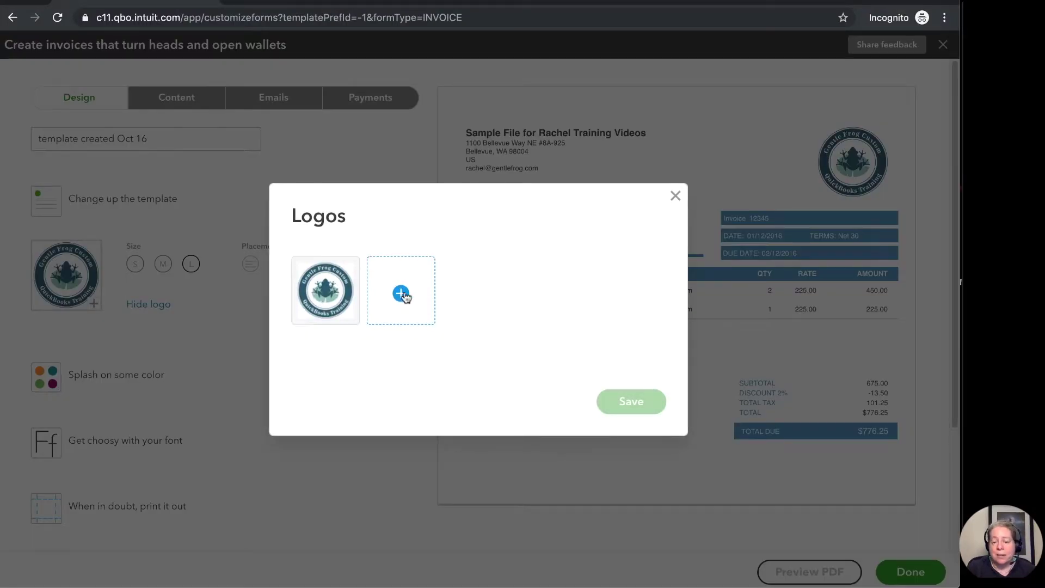
{"action": "left_click", "coordinate": [402, 294]}
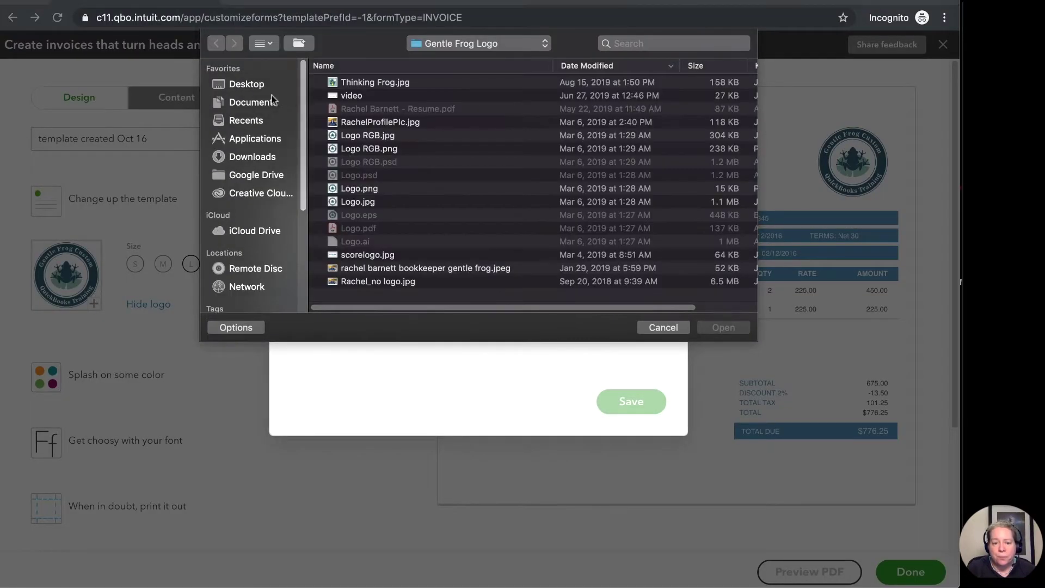
{"action": "left_click", "coordinate": [379, 84]}
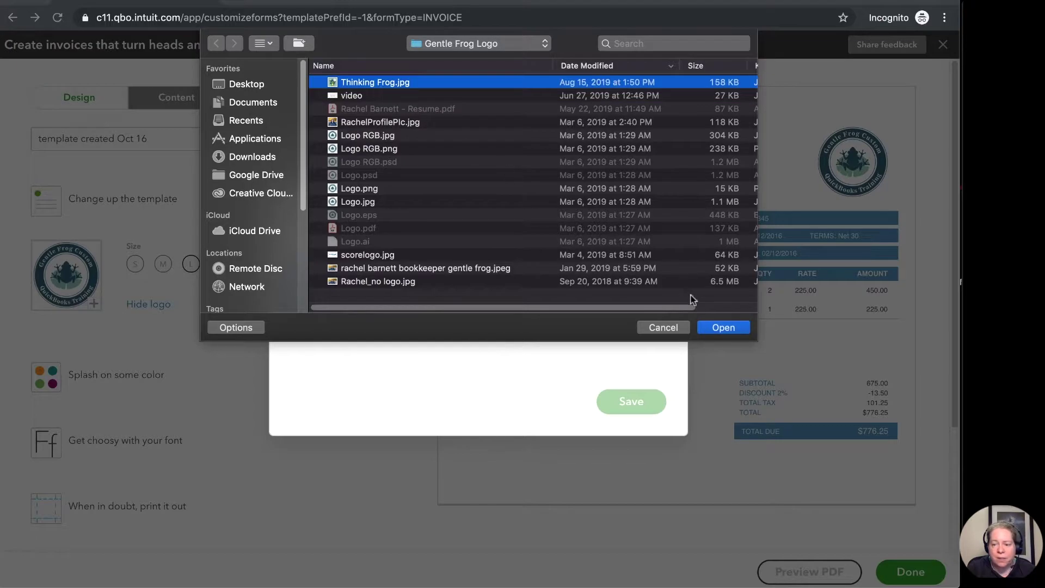
{"action": "left_click", "coordinate": [723, 328]}
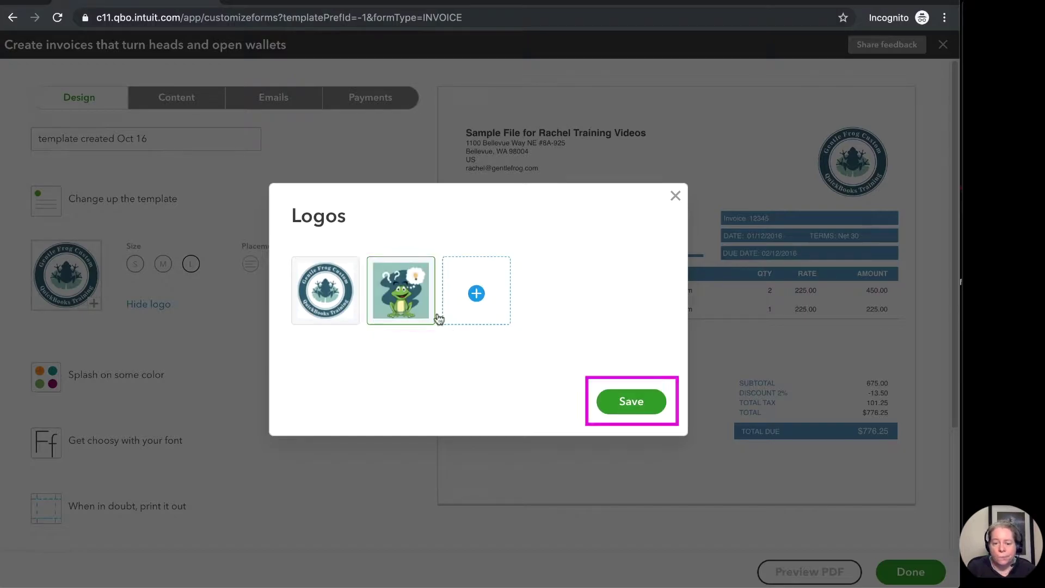
{"action": "left_click", "coordinate": [631, 404]}
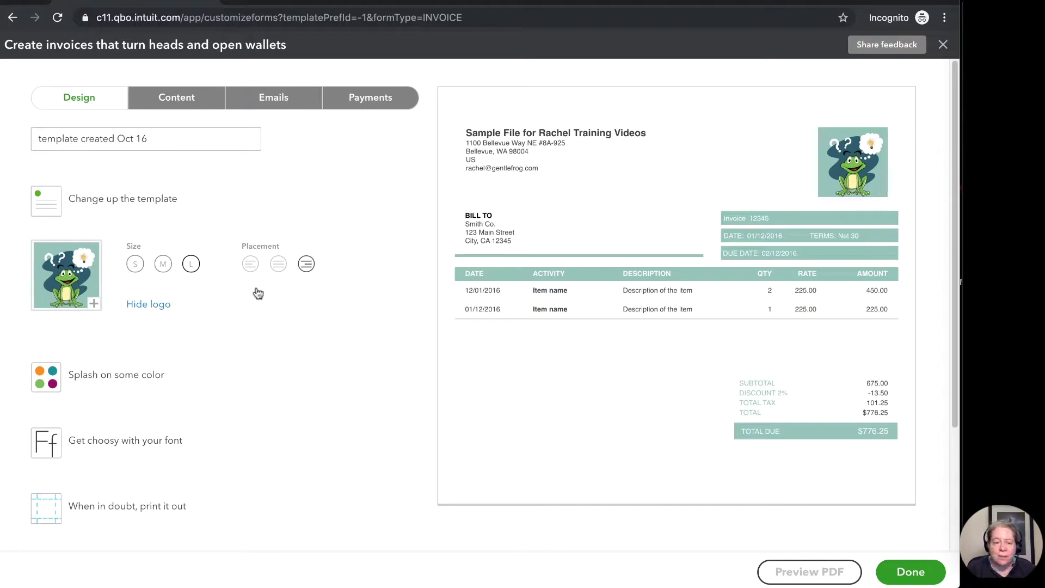
Step: Set the logo to large size, placed left of the company name
{"action": "left_click", "coordinate": [136, 265]}
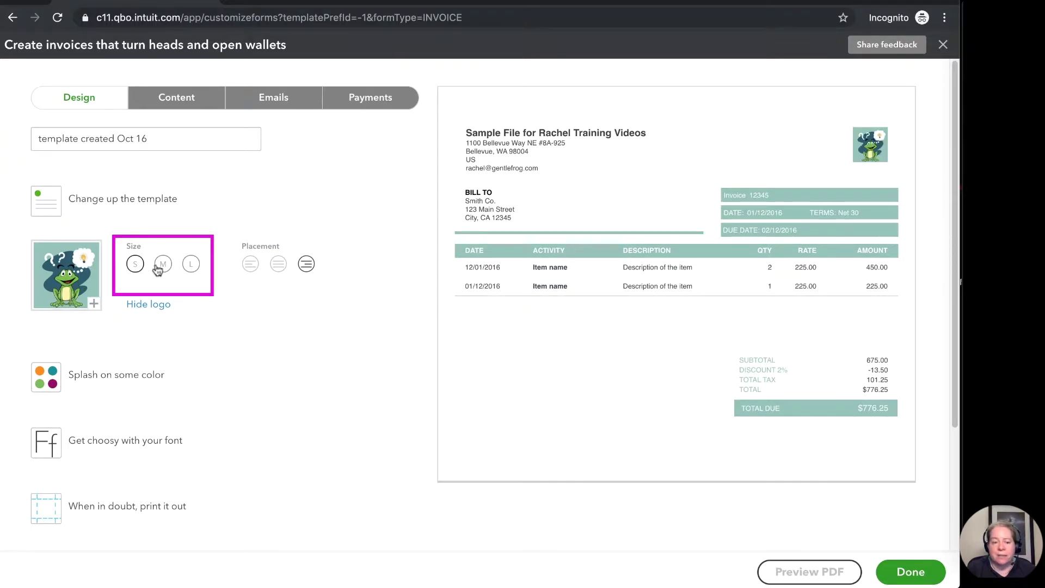
{"action": "left_click", "coordinate": [164, 264]}
{"action": "left_click", "coordinate": [191, 265]}
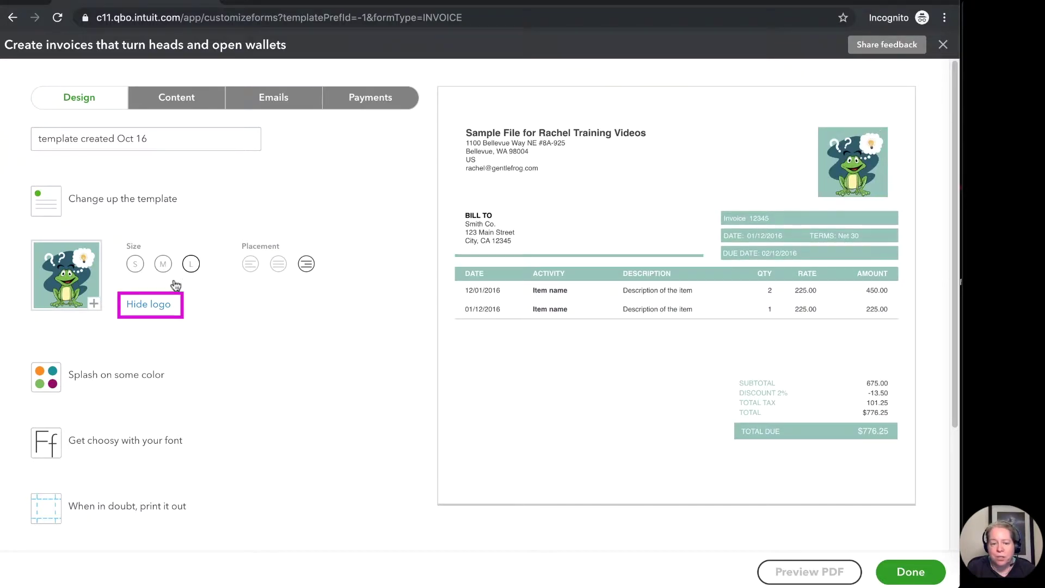
{"action": "left_click", "coordinate": [155, 307]}
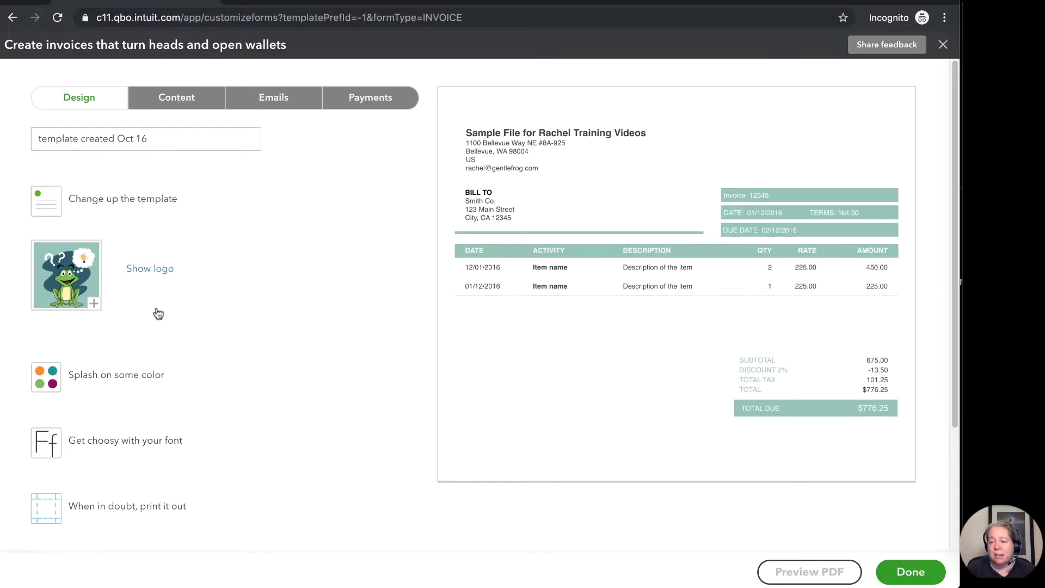
{"action": "left_click", "coordinate": [157, 272]}
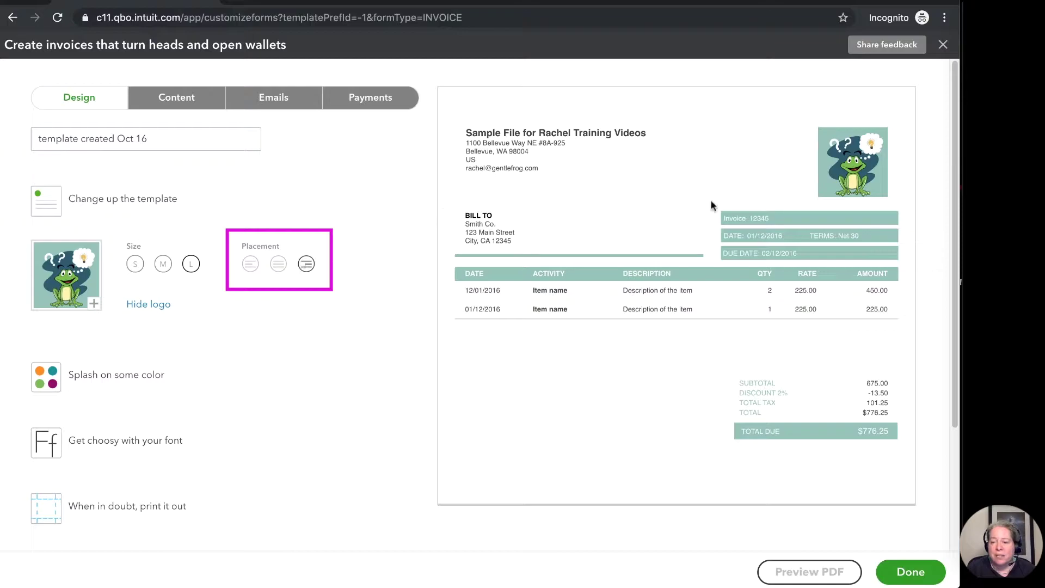
{"action": "left_click", "coordinate": [279, 265]}
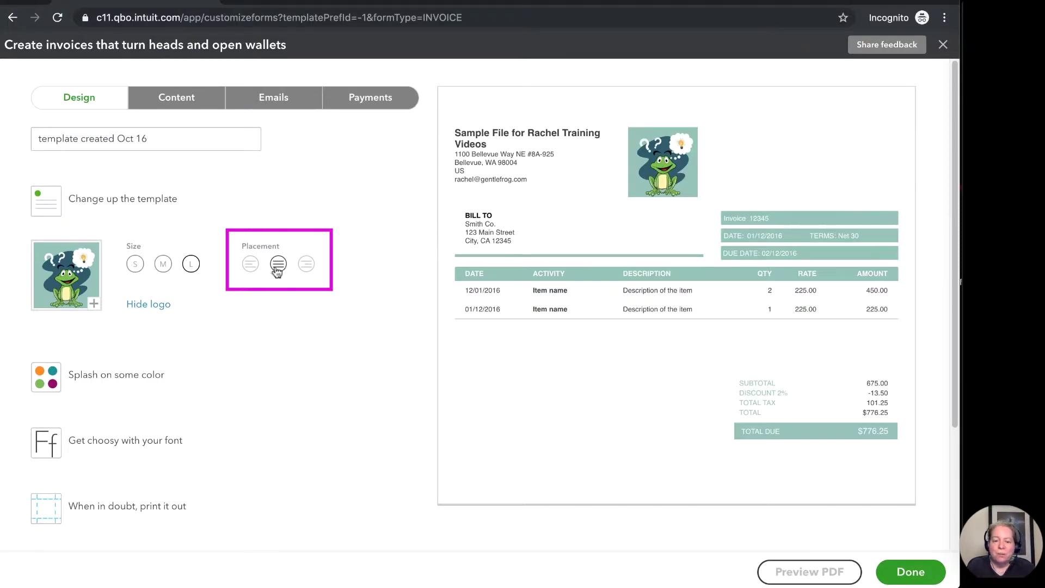
{"action": "left_click", "coordinate": [251, 267]}
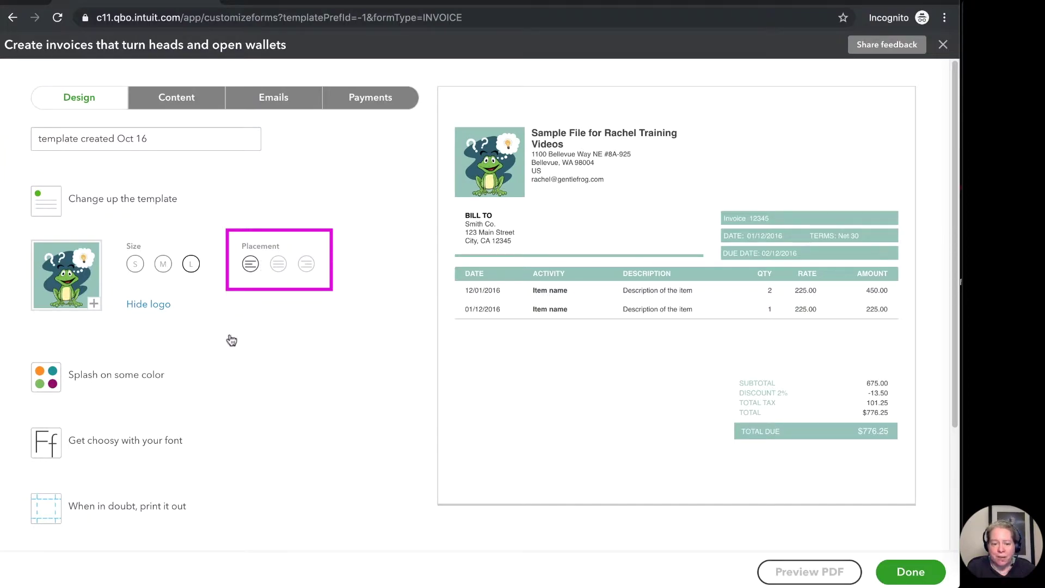
Step: Choose lime green #96bc2d as the invoice accent colour and select its hex code
{"action": "left_click", "coordinate": [146, 381]}
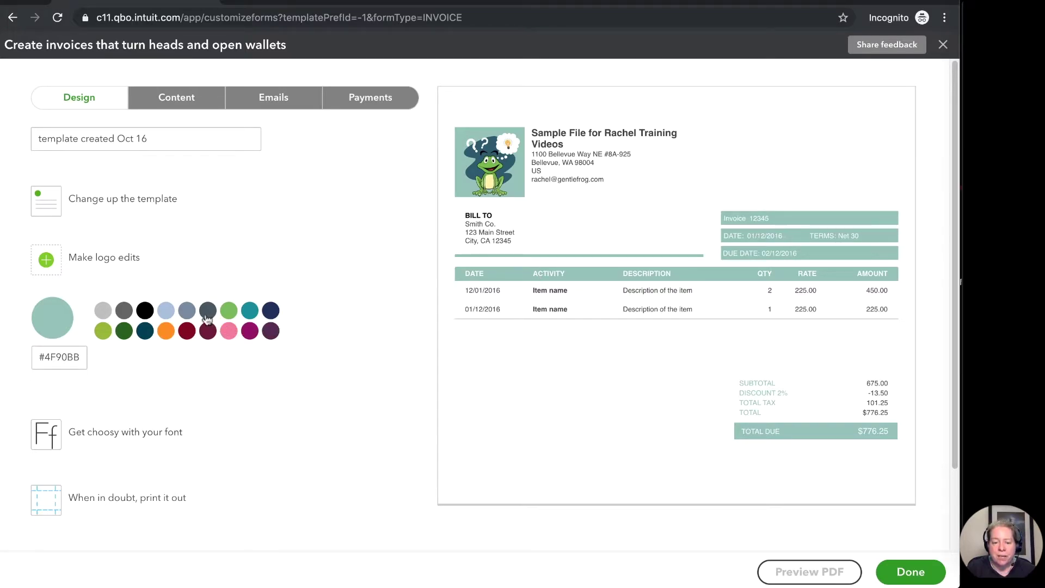
{"action": "left_click", "coordinate": [145, 332]}
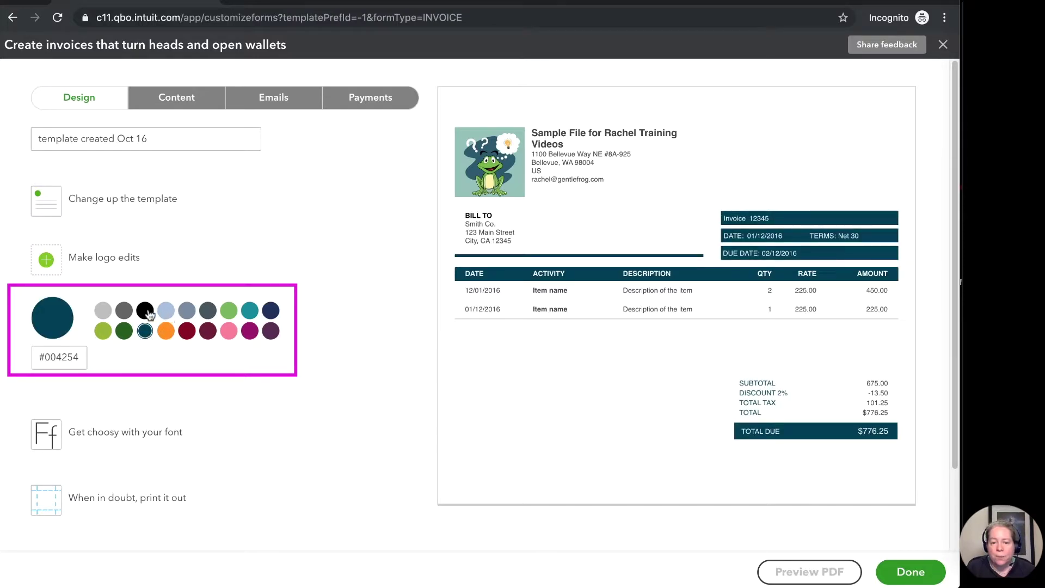
{"action": "left_click", "coordinate": [146, 313]}
{"action": "left_click", "coordinate": [166, 332]}
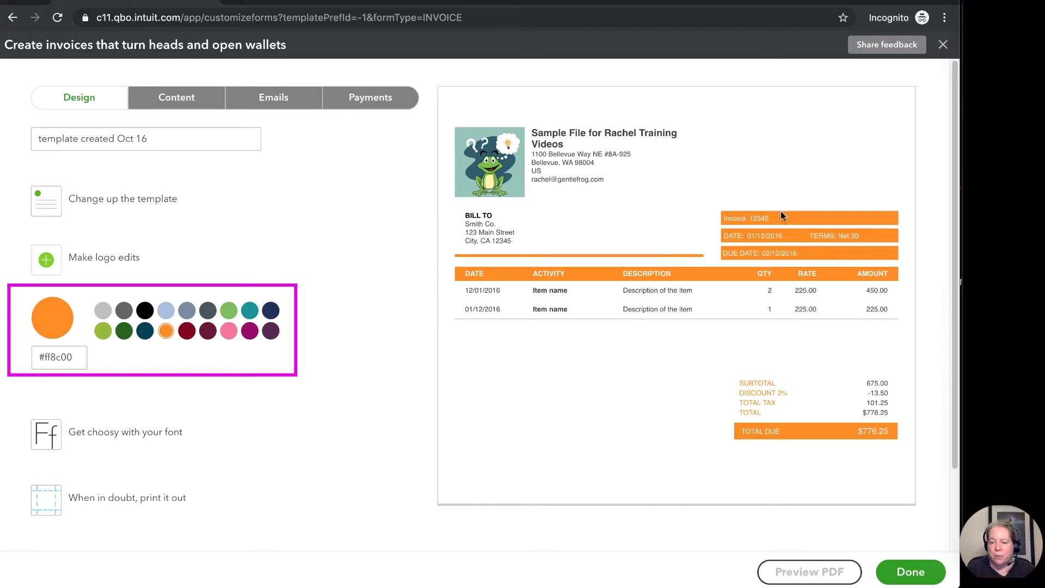
{"action": "left_click", "coordinate": [229, 332]}
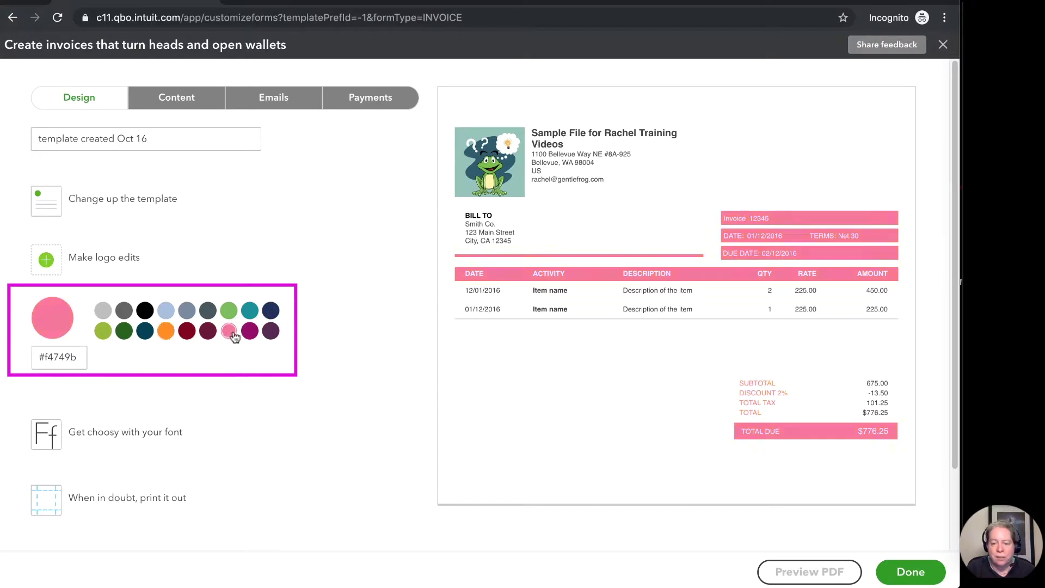
{"action": "left_click", "coordinate": [251, 333]}
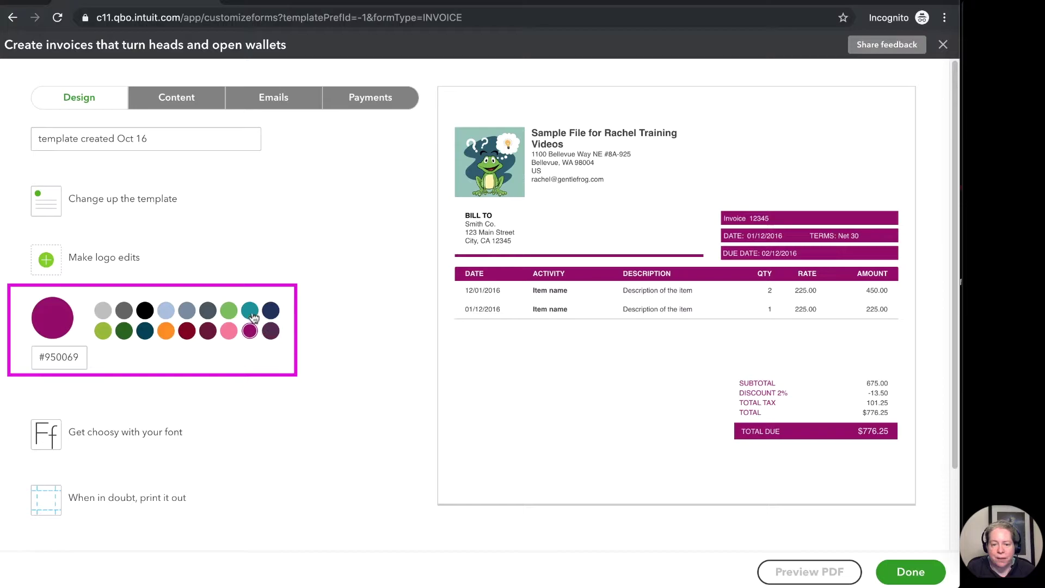
{"action": "left_click", "coordinate": [251, 314]}
{"action": "left_click", "coordinate": [104, 332]}
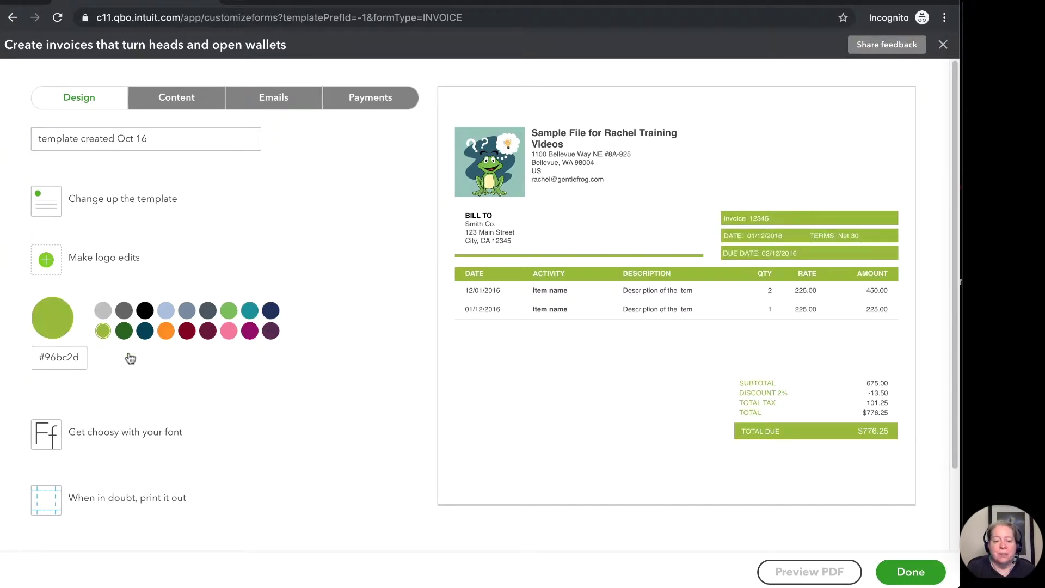
{"action": "left_click", "coordinate": [76, 356]}
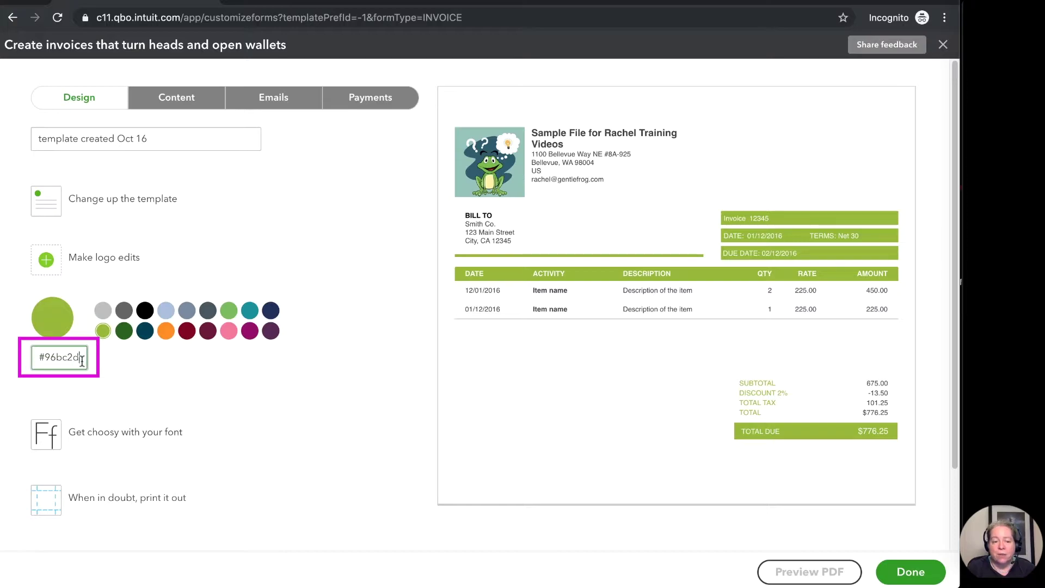
{"action": "triple_click", "coordinate": [81, 360]}
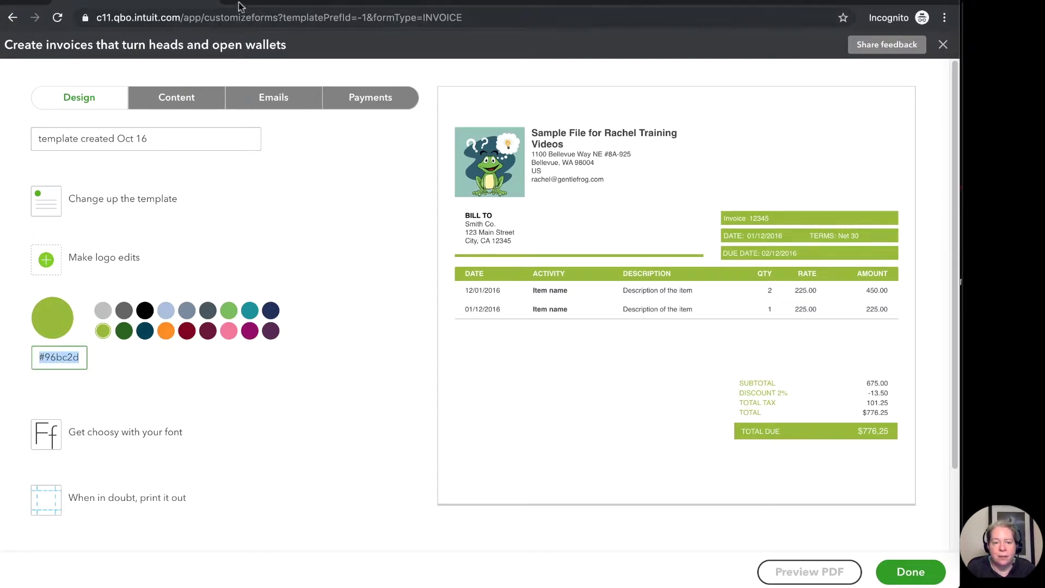
Step: Search for 'hex code' in a new tab and open the HTML Color Codes site
{"action": "key", "text": "ctrl+t"}
{"action": "type", "text": "hex code"}
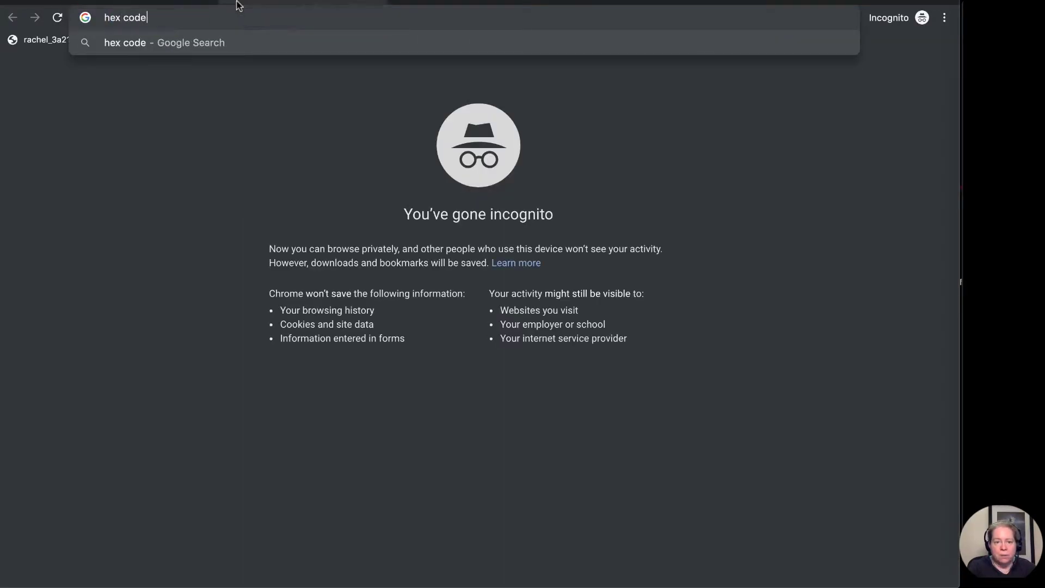
{"action": "key", "text": "Return"}
{"action": "left_click", "coordinate": [214, 161]}
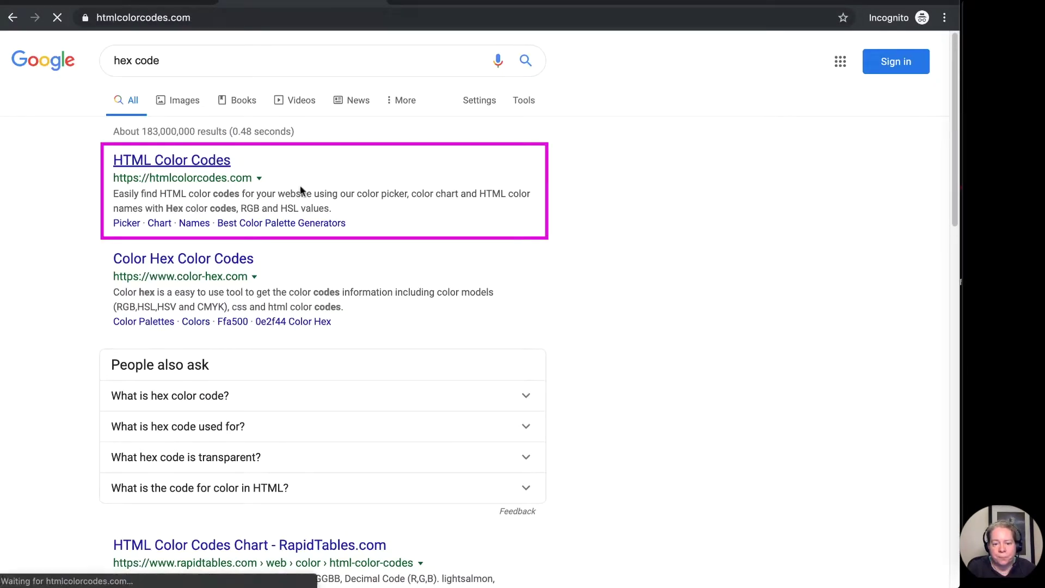
{"action": "scroll", "coordinate": [356, 359], "scroll_direction": "down", "scroll_amount": 2}
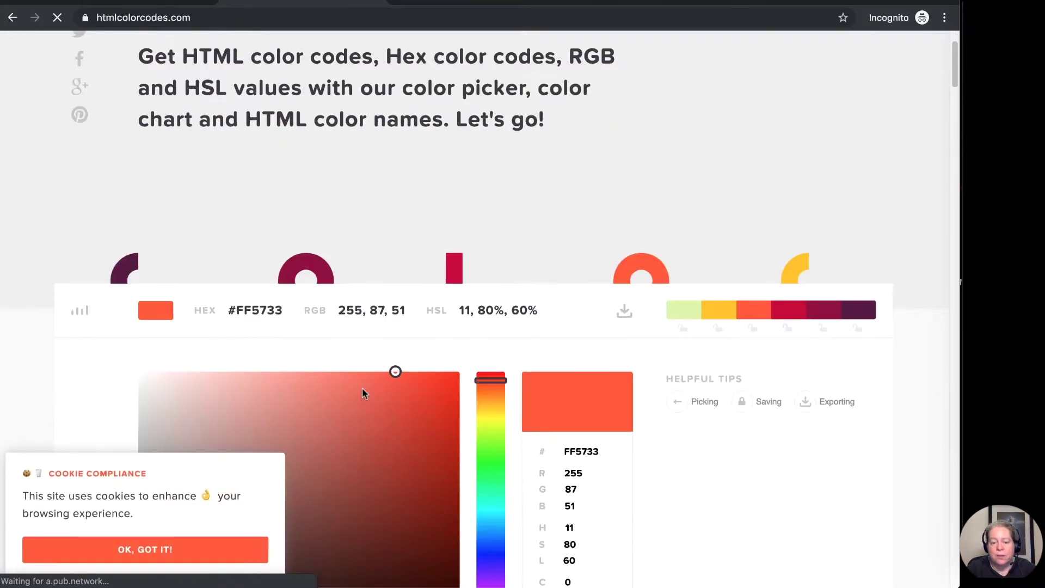
{"action": "left_click", "coordinate": [175, 557]}
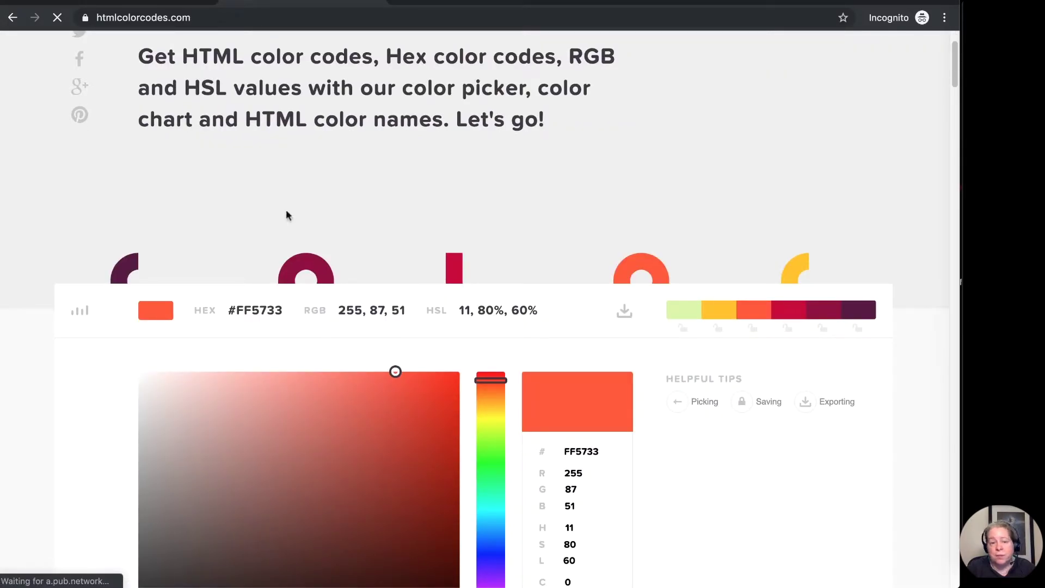
{"action": "scroll", "coordinate": [369, 446], "scroll_direction": "down", "scroll_amount": 3}
Step: Pick medium green 43AB40 in the colour picker and copy its hex code
{"action": "left_click_drag", "start_coordinate": [351, 404], "coordinate": [284, 439]}
{"action": "left_click_drag", "start_coordinate": [309, 498], "coordinate": [256, 524]}
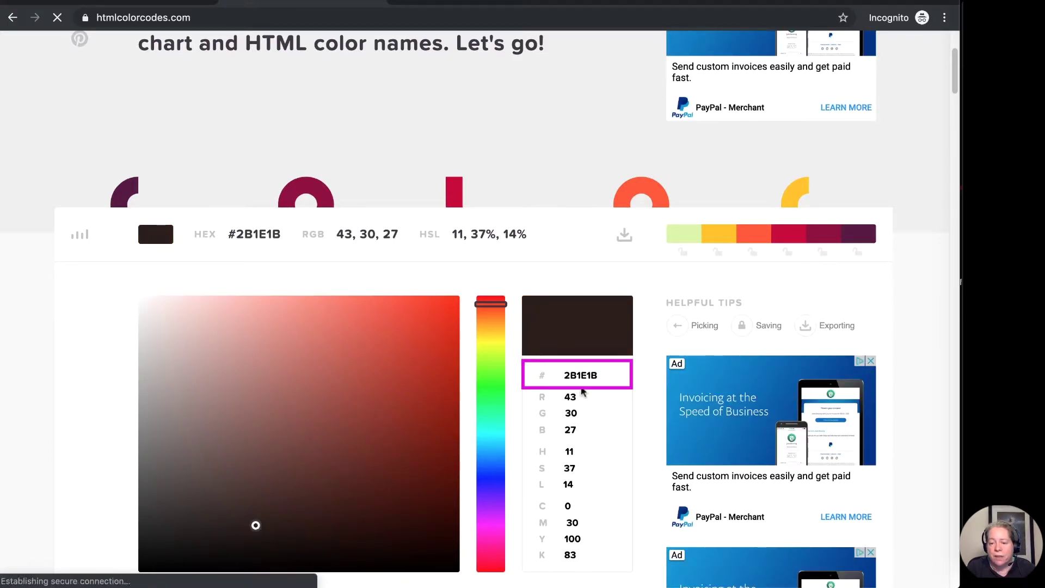
{"action": "double_click", "coordinate": [583, 375]}
{"action": "left_click", "coordinate": [490, 386]}
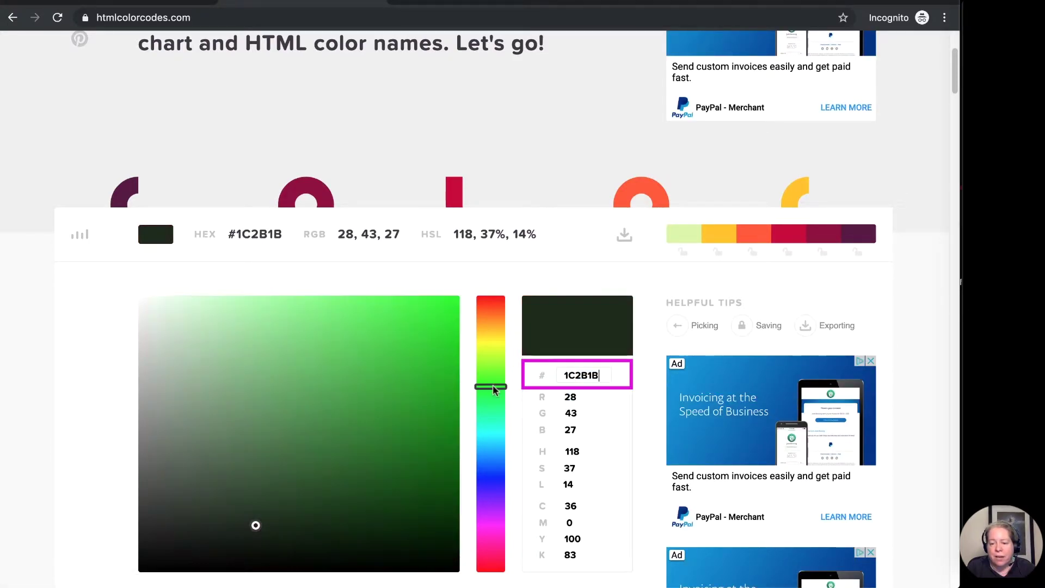
{"action": "left_click", "coordinate": [339, 386]}
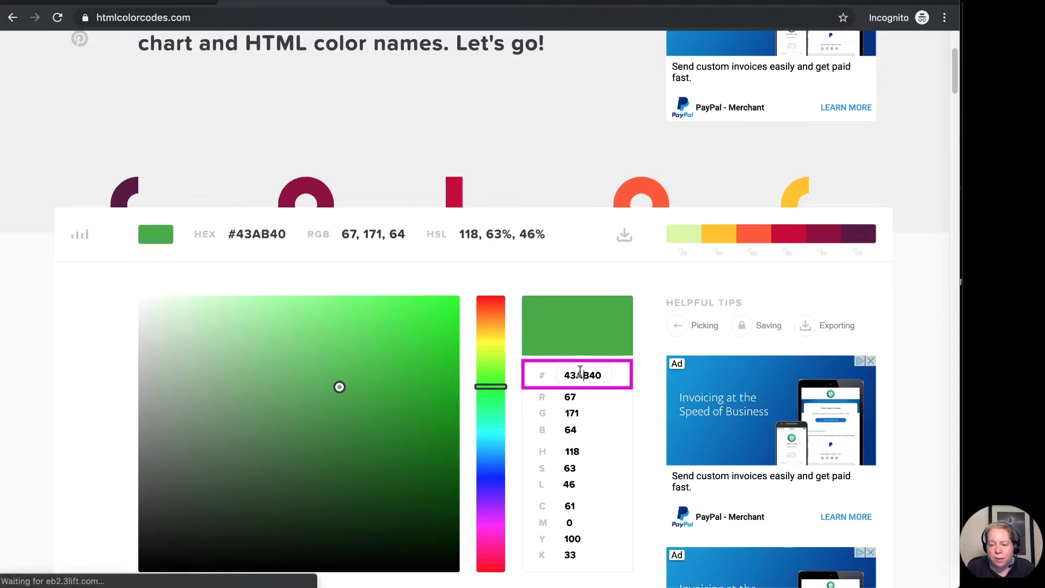
{"action": "left_click_drag", "start_coordinate": [567, 375], "coordinate": [604, 392]}
{"action": "right_click", "coordinate": [581, 375]}
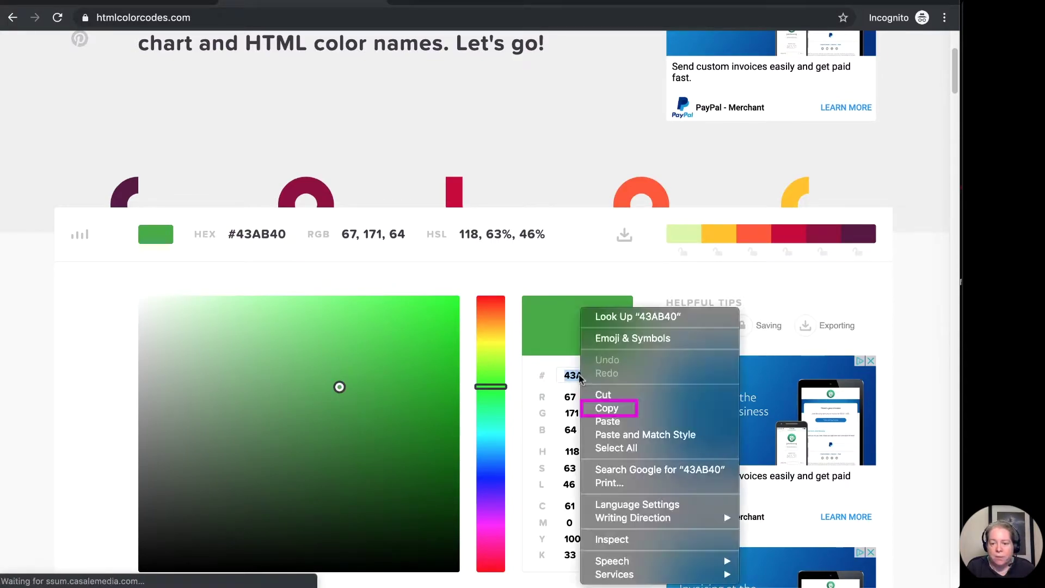
{"action": "left_click", "coordinate": [604, 408]}
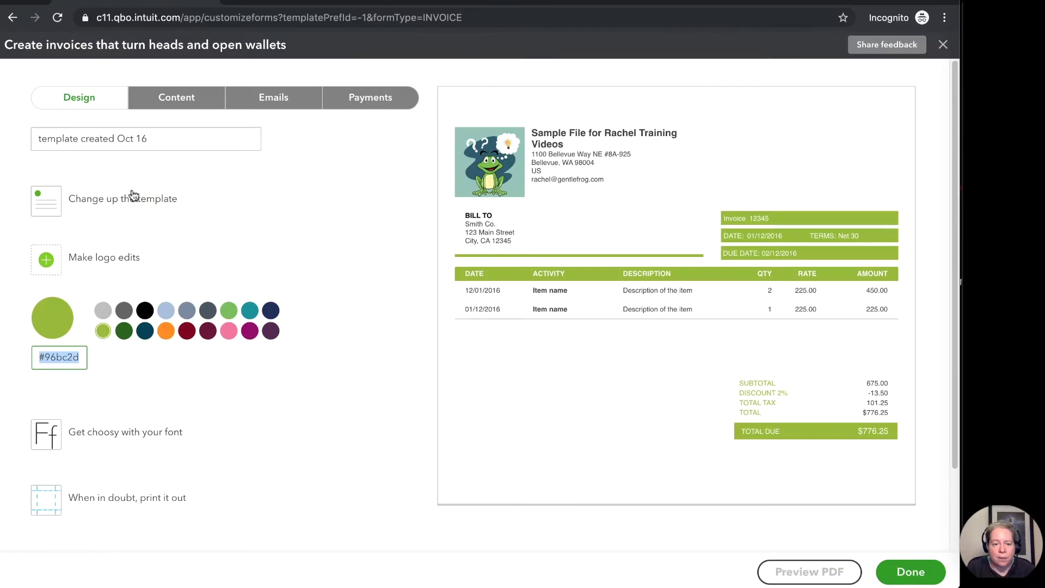
Step: Paste 43AB40 into the invoice accent hex colour field
{"action": "double_click", "coordinate": [71, 355]}
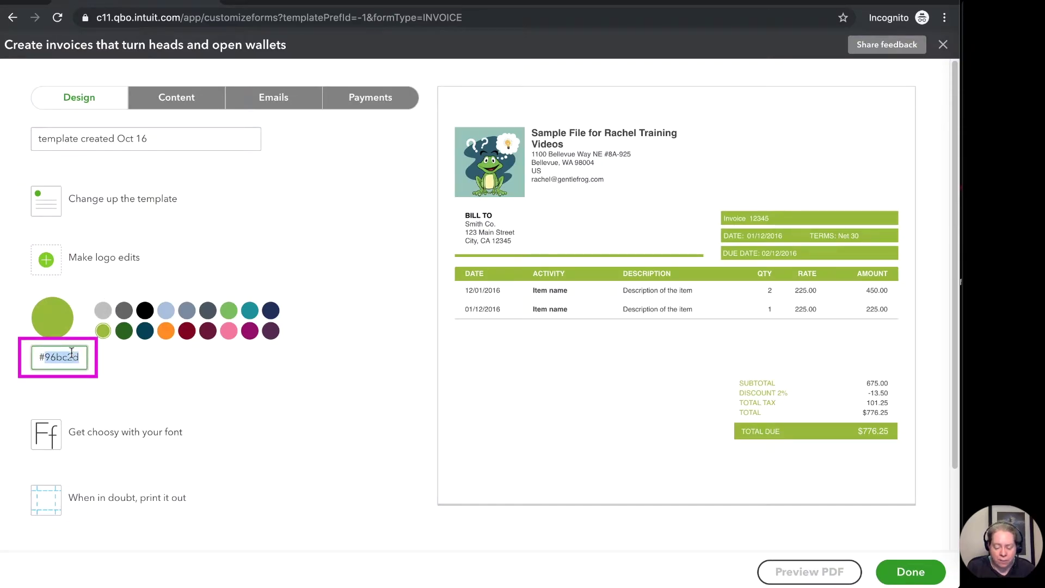
{"action": "key", "text": "ctrl+v"}
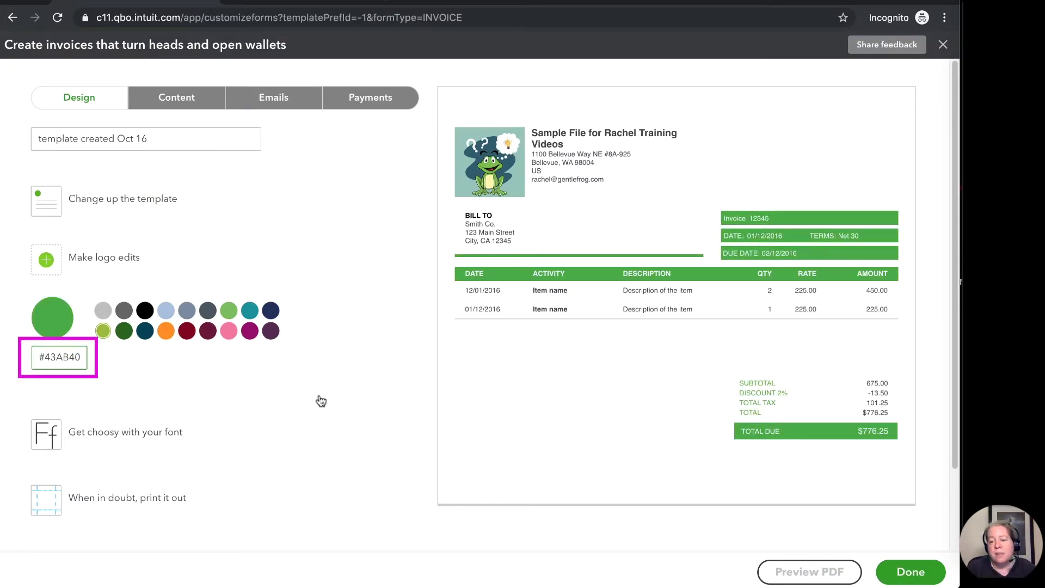
{"action": "left_click", "coordinate": [261, 7]}
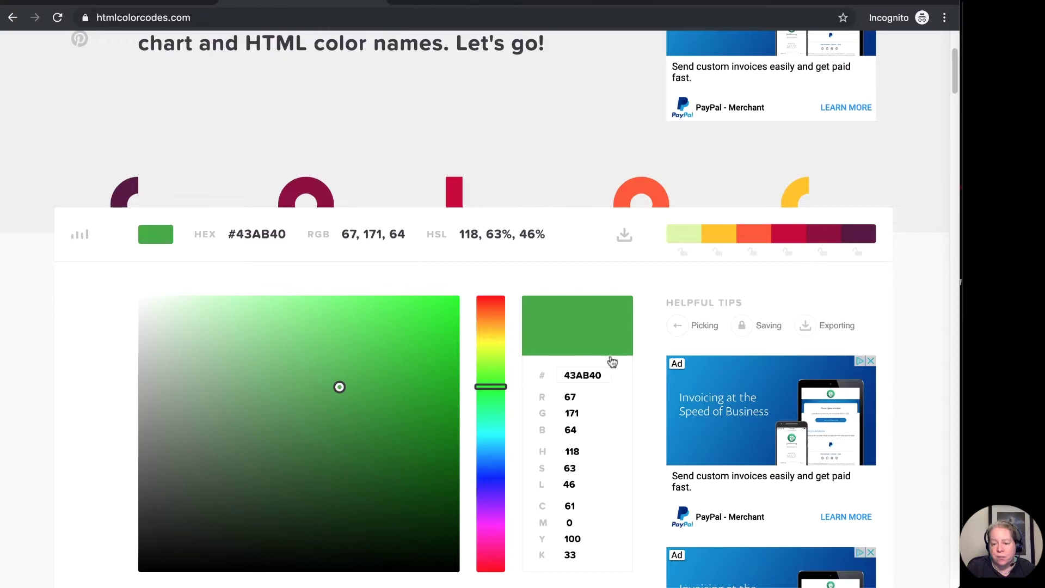
{"action": "left_click", "coordinate": [180, 4]}
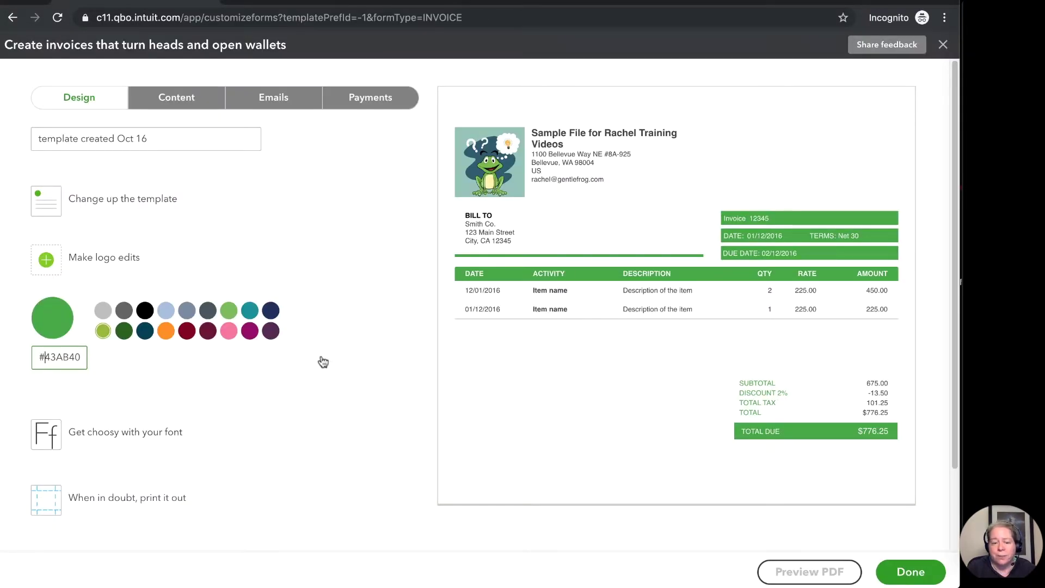
Step: Set the invoice font to Times New Roman at 12pt
{"action": "left_click", "coordinate": [327, 421]}
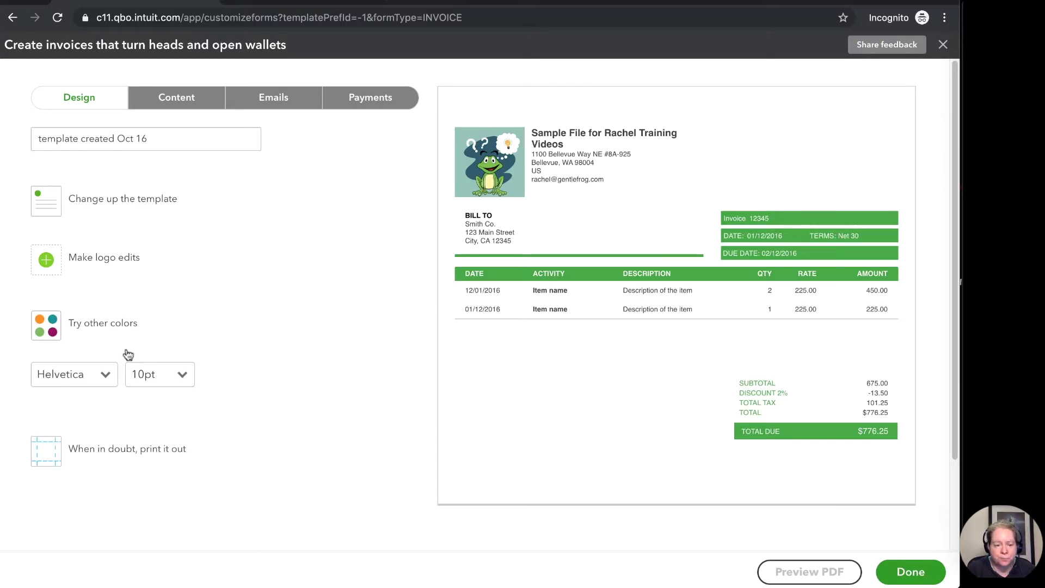
{"action": "left_click", "coordinate": [105, 376]}
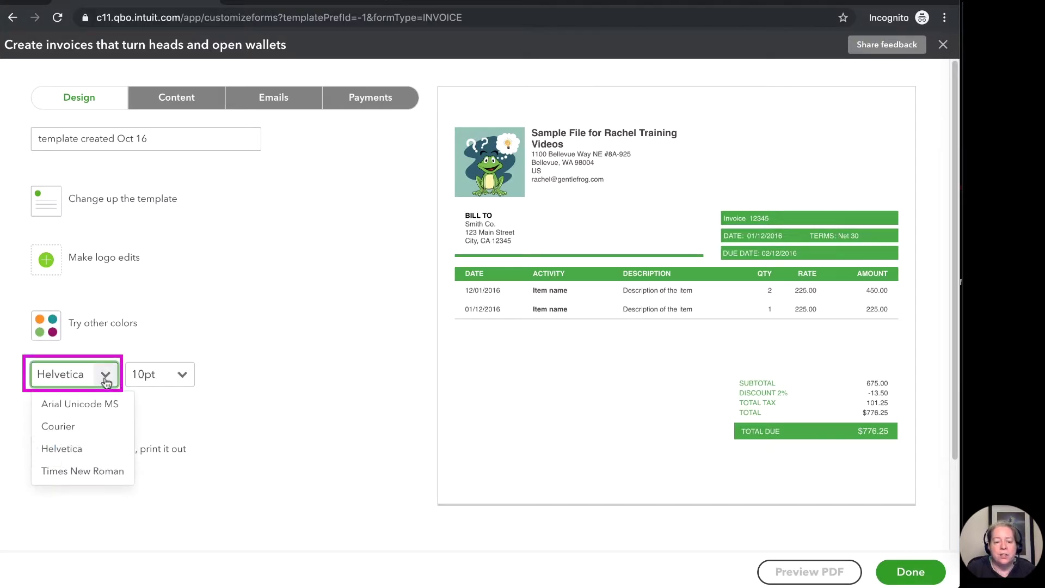
{"action": "left_click", "coordinate": [90, 404]}
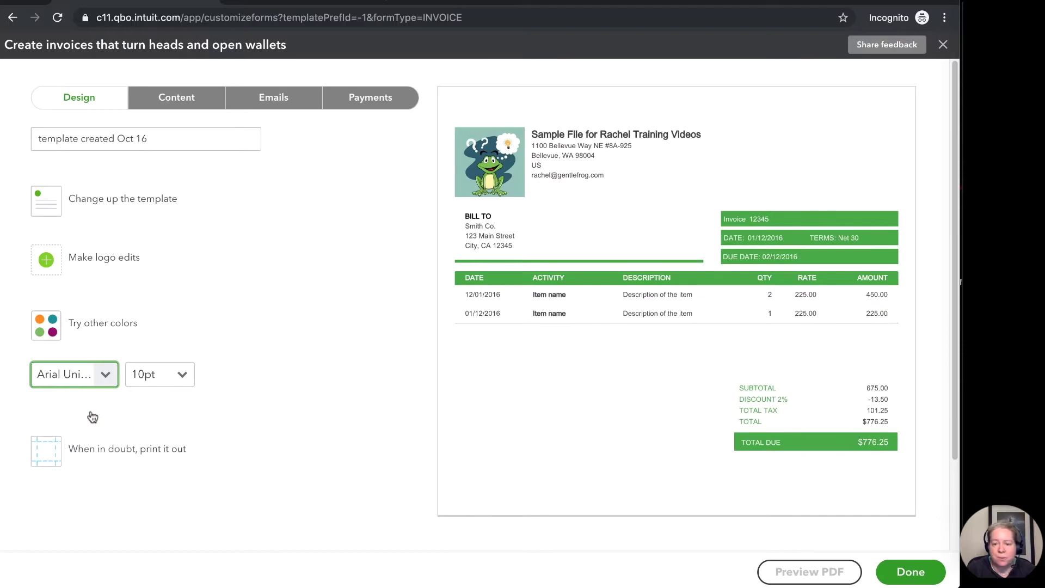
{"action": "left_click", "coordinate": [70, 384]}
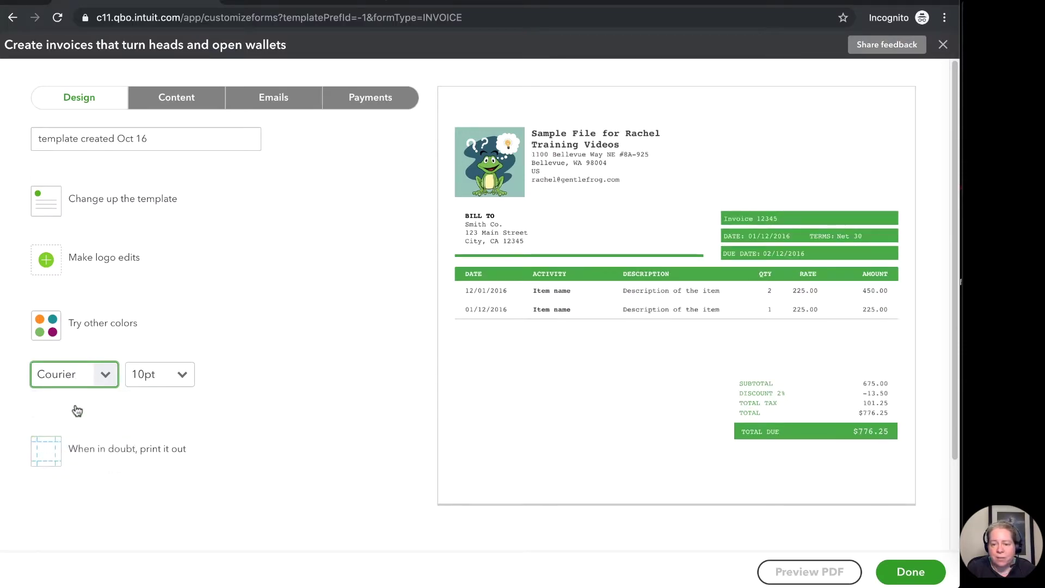
{"action": "left_click", "coordinate": [97, 377]}
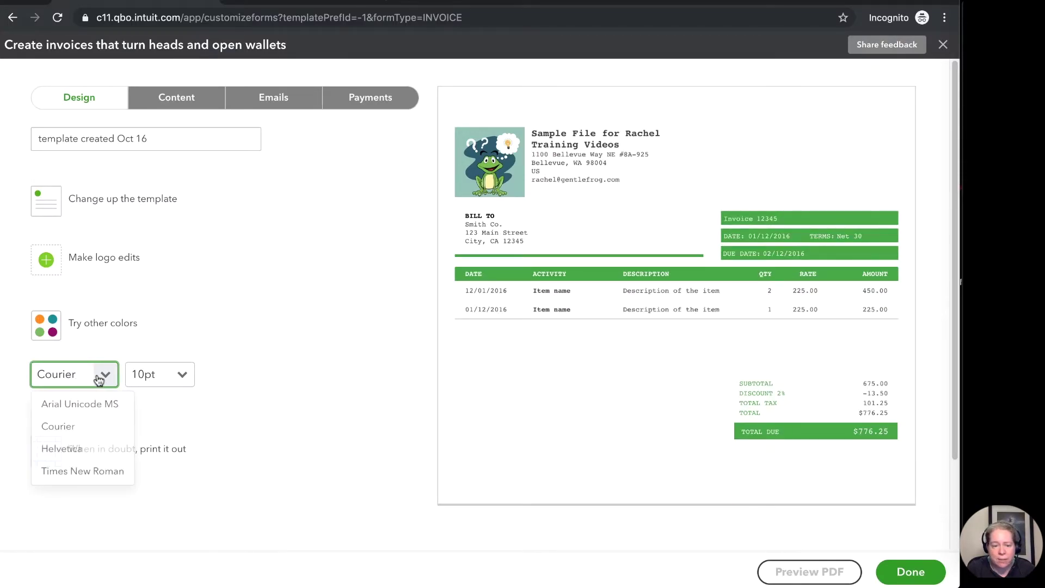
{"action": "left_click", "coordinate": [82, 448]}
{"action": "key", "text": "Down"}
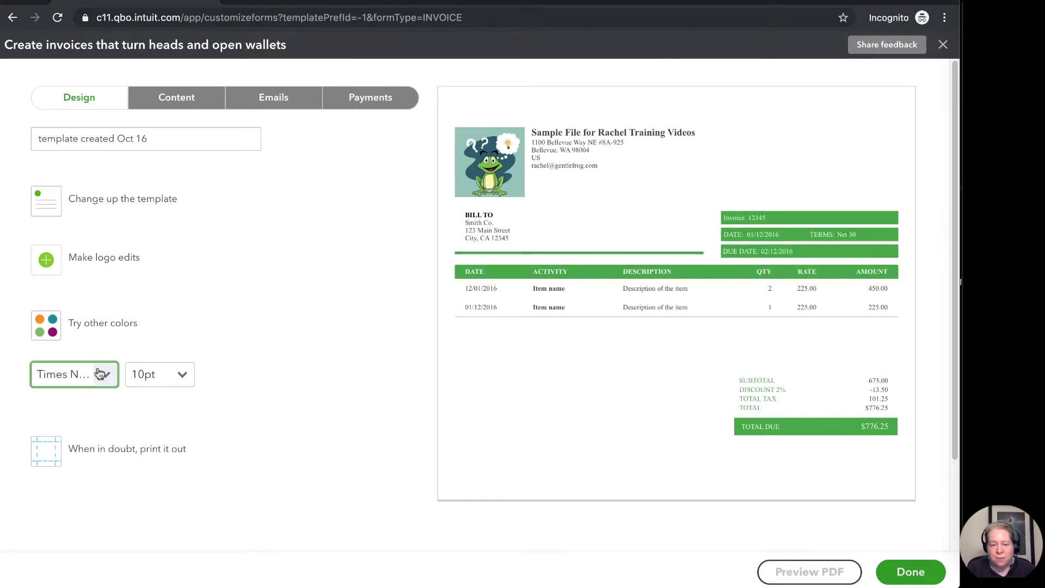
{"action": "left_click", "coordinate": [179, 375]}
{"action": "left_click", "coordinate": [165, 449]}
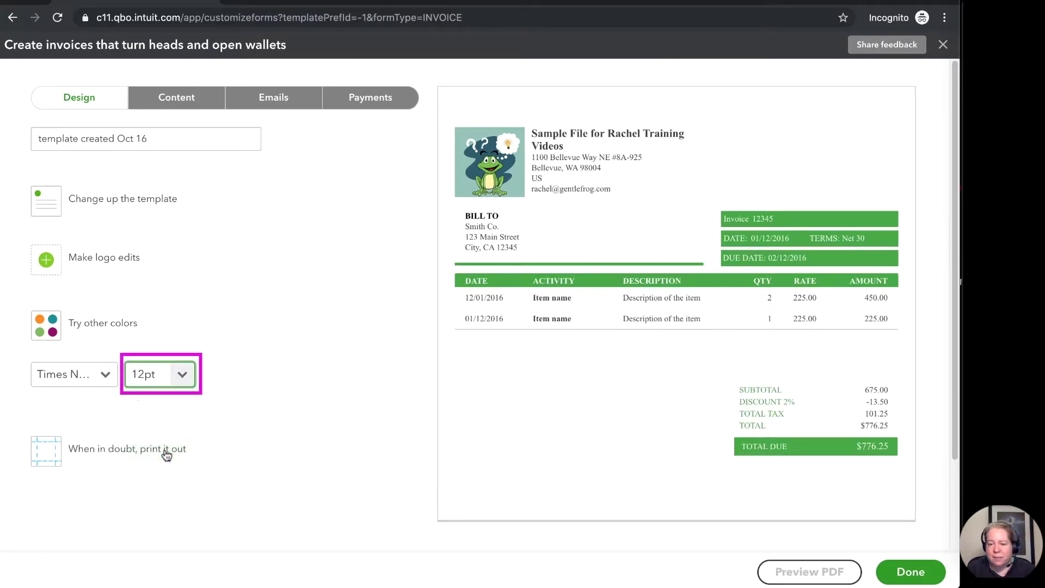
{"action": "left_click", "coordinate": [166, 454]}
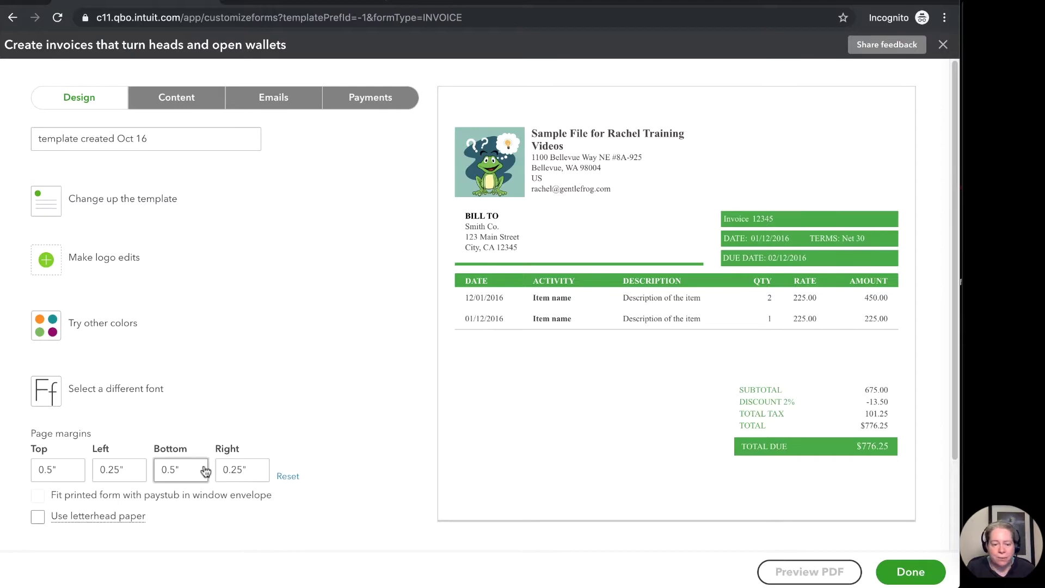
{"action": "scroll", "coordinate": [205, 420], "scroll_direction": "down", "scroll_amount": 1}
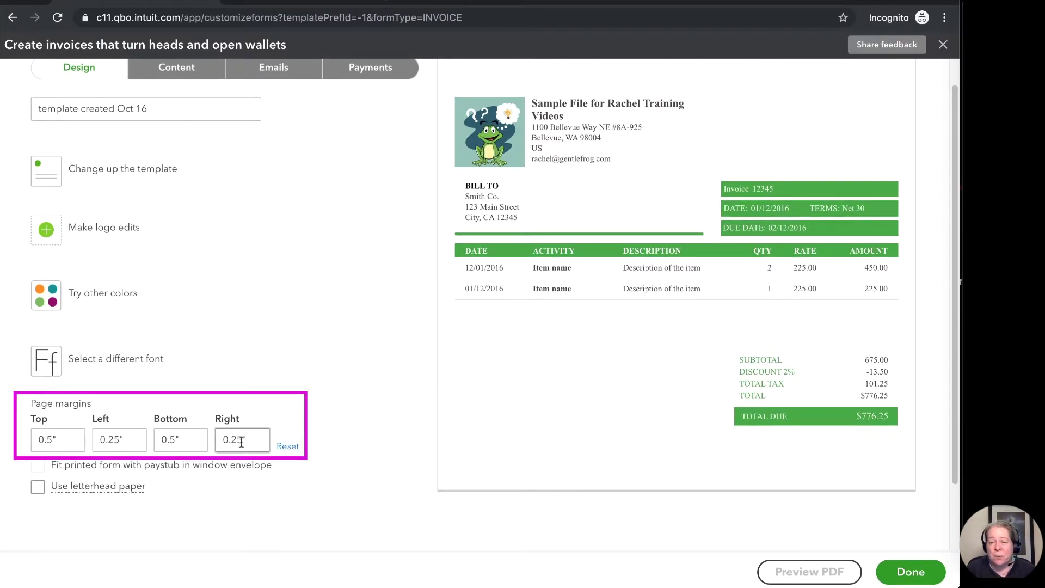
{"action": "scroll", "coordinate": [327, 451], "scroll_direction": "down", "scroll_amount": 1}
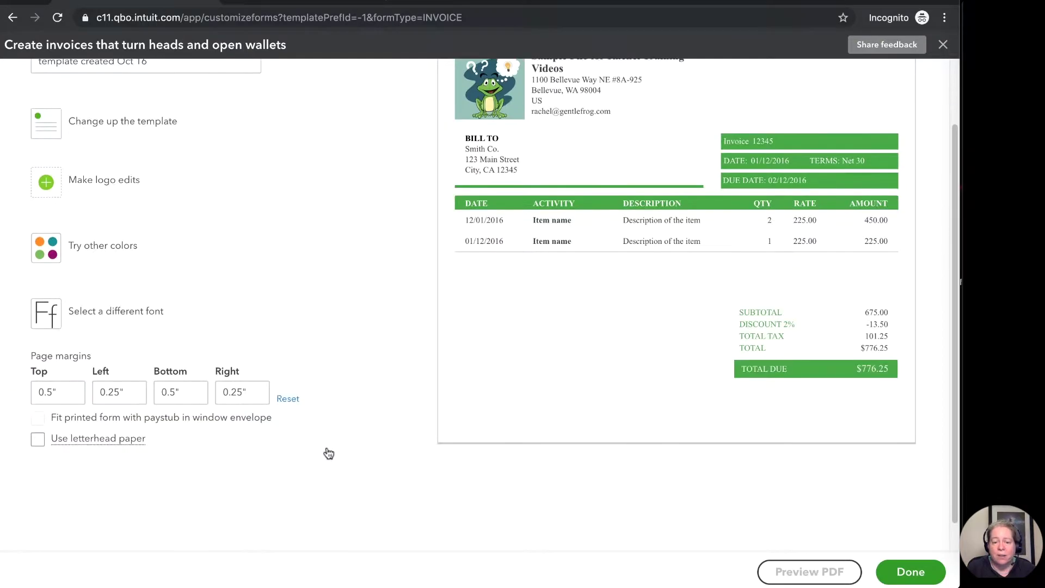
{"action": "scroll", "coordinate": [328, 454], "scroll_direction": "up", "scroll_amount": 2}
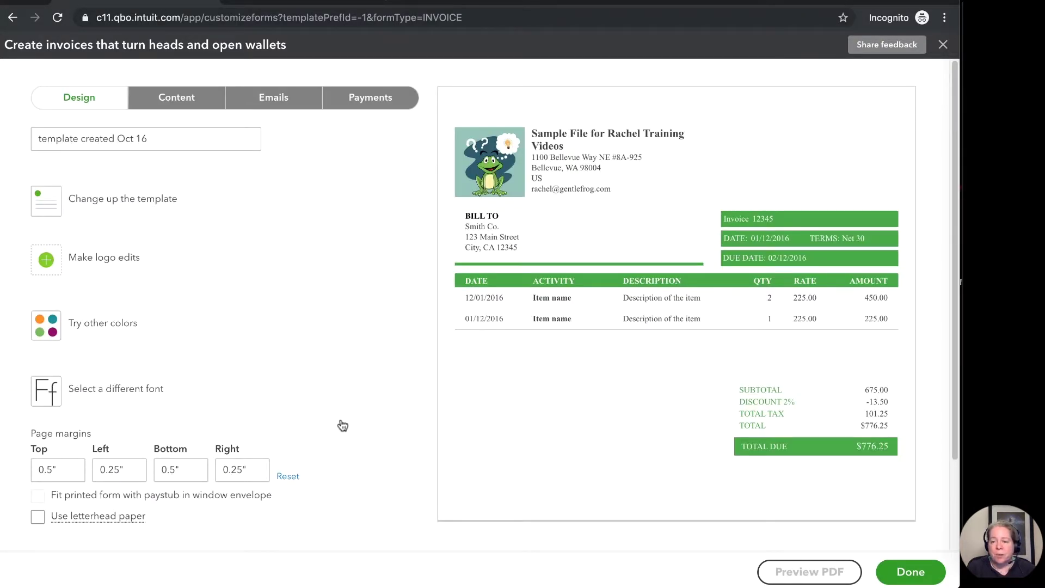
{"action": "scroll", "coordinate": [343, 425], "scroll_direction": "down", "scroll_amount": 3}
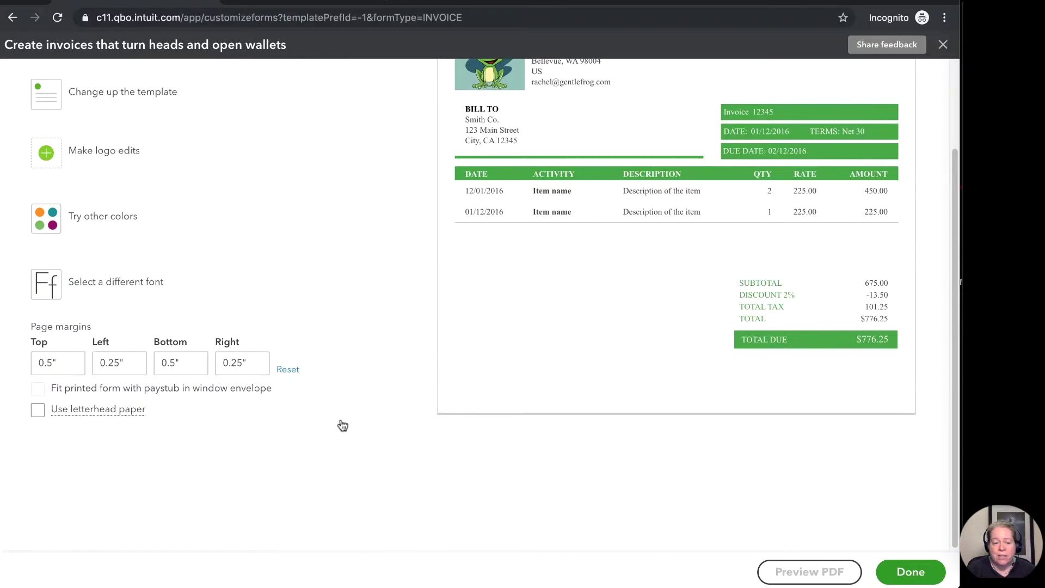
{"action": "scroll", "coordinate": [342, 425], "scroll_direction": "up", "scroll_amount": 3}
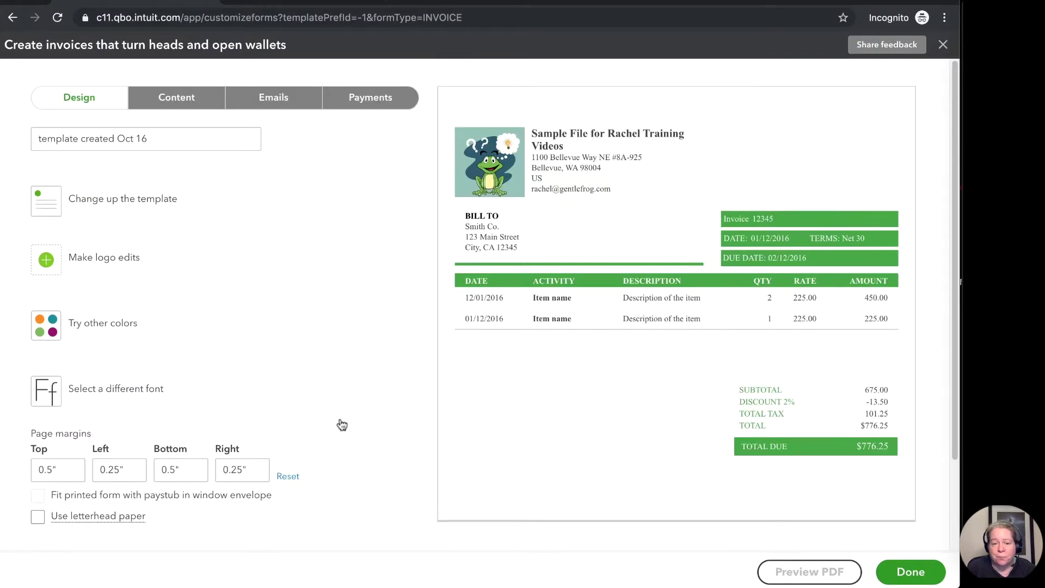
Step: Edit the header's business name to read 'Sample File for Videos'
{"action": "left_click", "coordinate": [174, 99]}
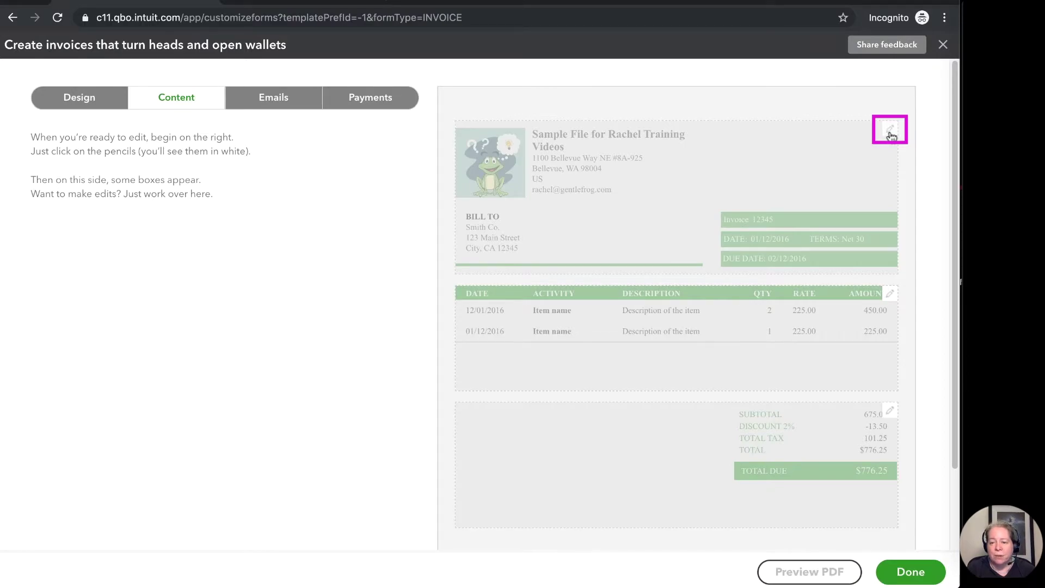
{"action": "left_click", "coordinate": [891, 136]}
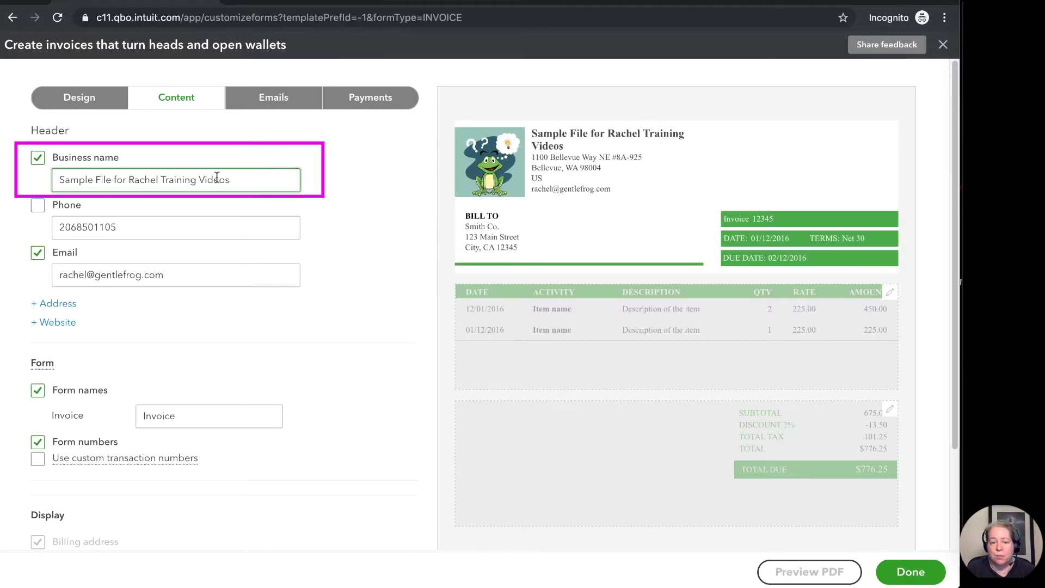
{"action": "double_click", "coordinate": [145, 179]}
{"action": "key", "text": "BackSpace"}
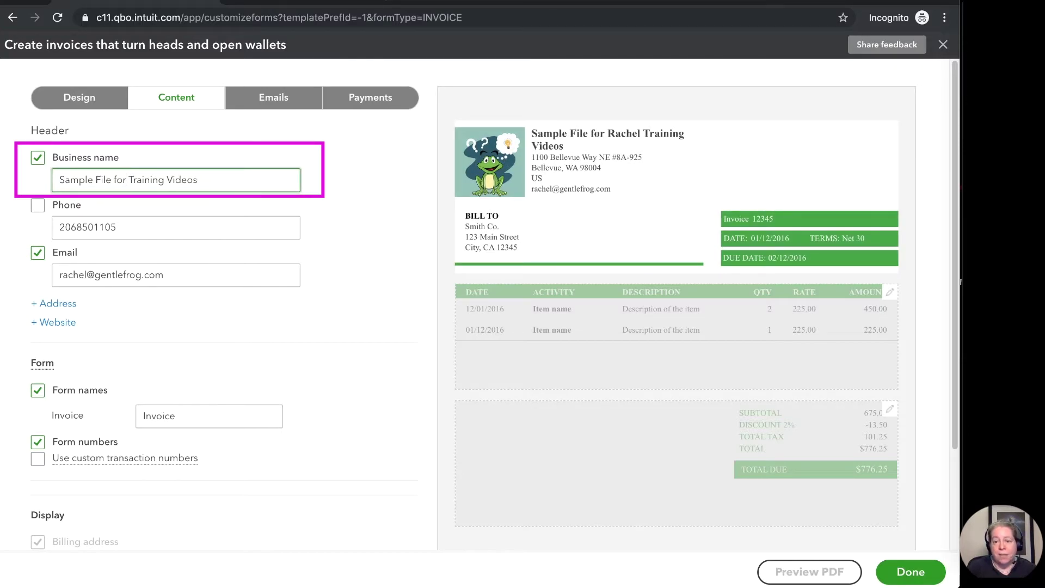
{"action": "double_click", "coordinate": [110, 181]}
{"action": "key", "text": "Right"}
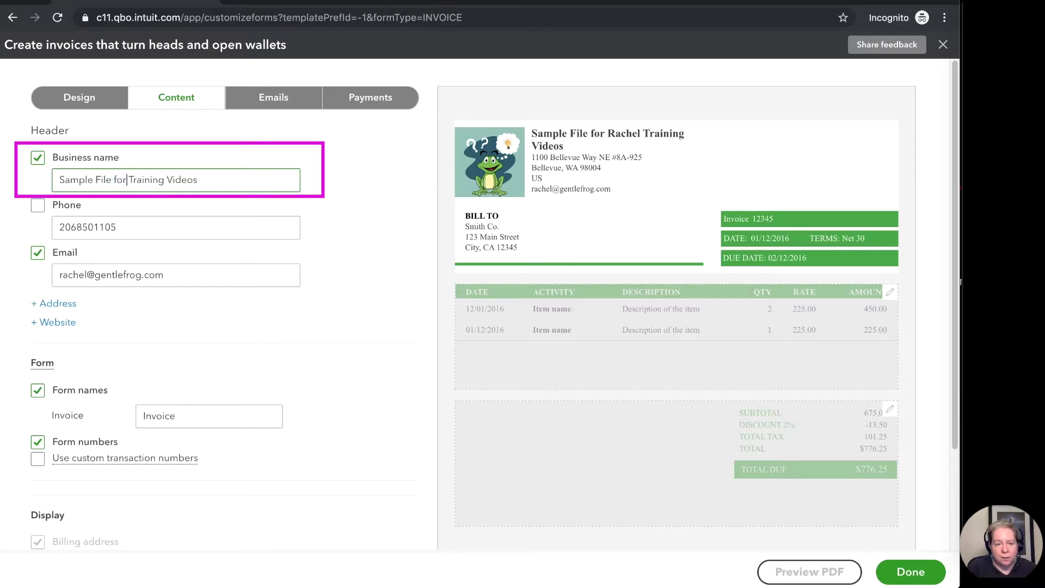
{"action": "key", "text": "Delete"}
{"action": "key", "text": "Delete"}
{"action": "key", "text": "Delete"}
{"action": "key", "text": "Delete"}
{"action": "key", "text": "Delete"}
{"action": "key", "text": "Delete"}
{"action": "key", "text": "Delete"}
{"action": "key", "text": "Delete"}
{"action": "key", "text": "Delete"}
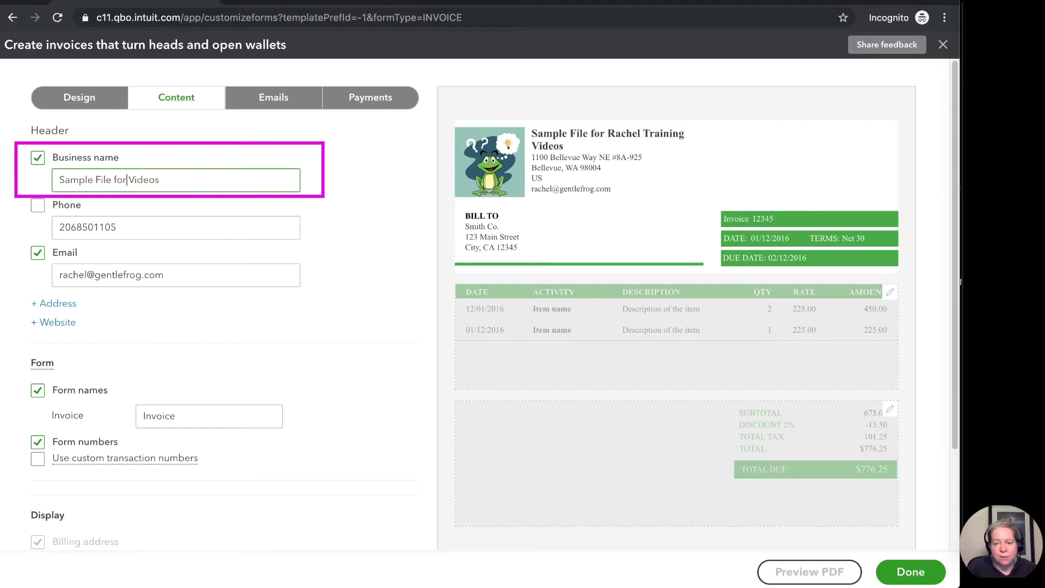
{"action": "left_click", "coordinate": [173, 206]}
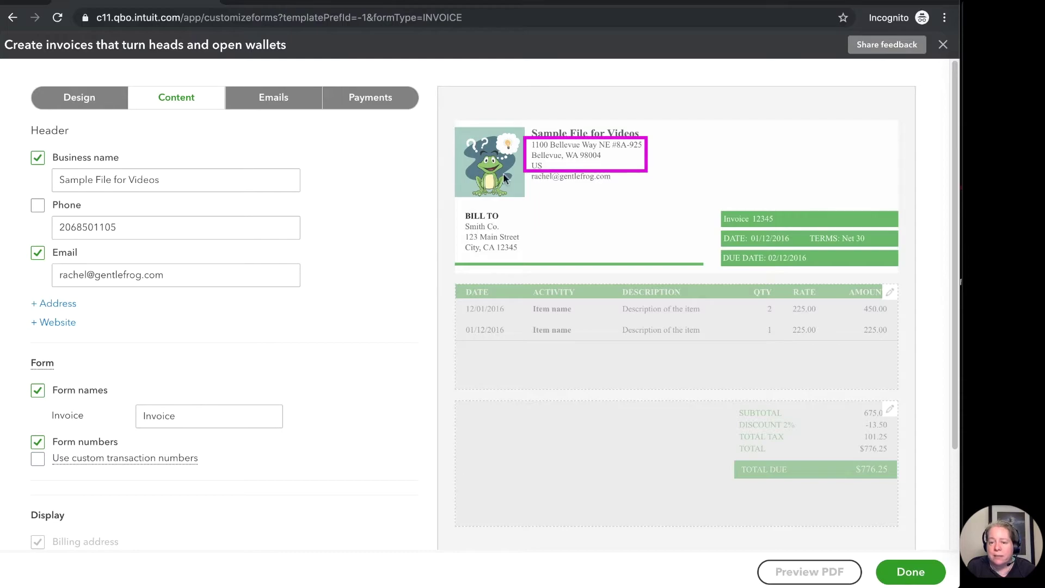
Step: Show the business street address in the header with the country hidden
{"action": "left_click", "coordinate": [59, 306]}
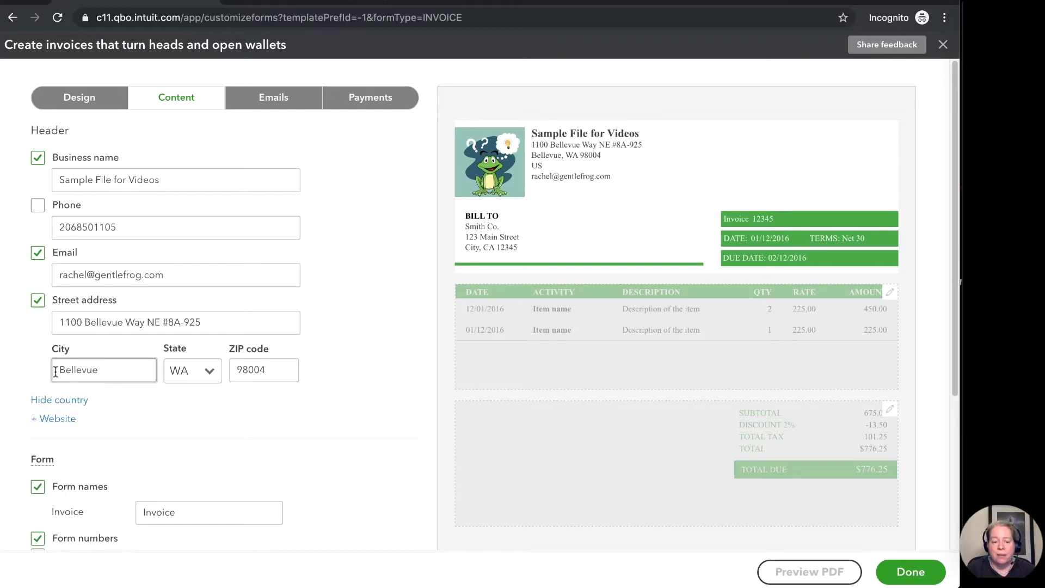
{"action": "left_click", "coordinate": [80, 402]}
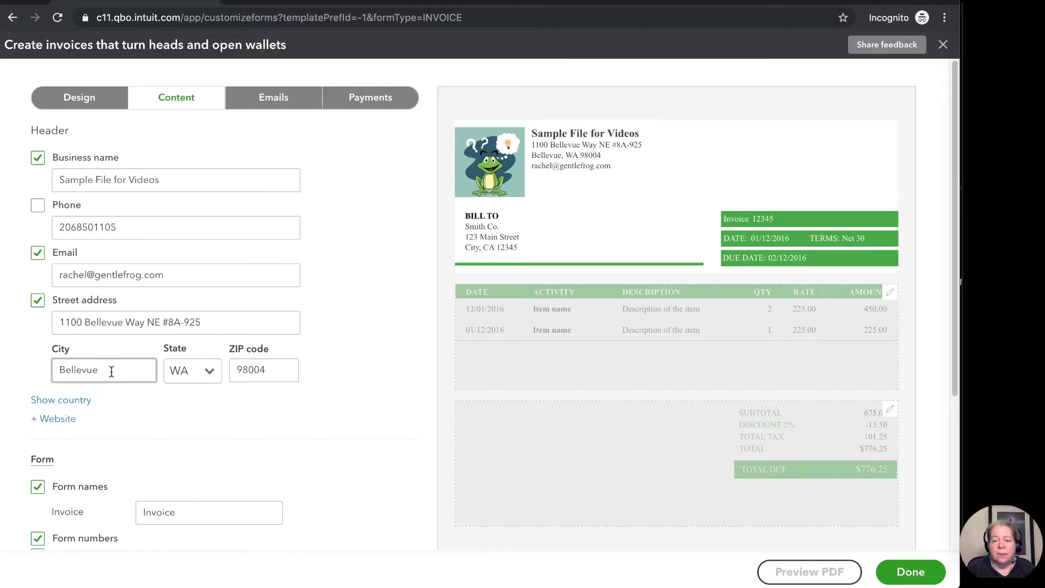
{"action": "left_click", "coordinate": [38, 307]}
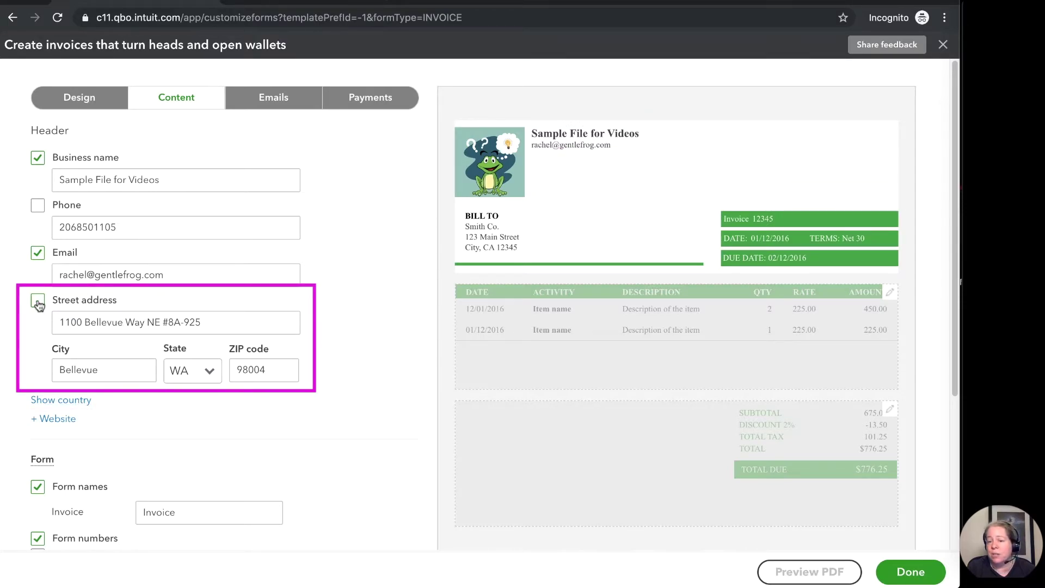
{"action": "left_click", "coordinate": [38, 305]}
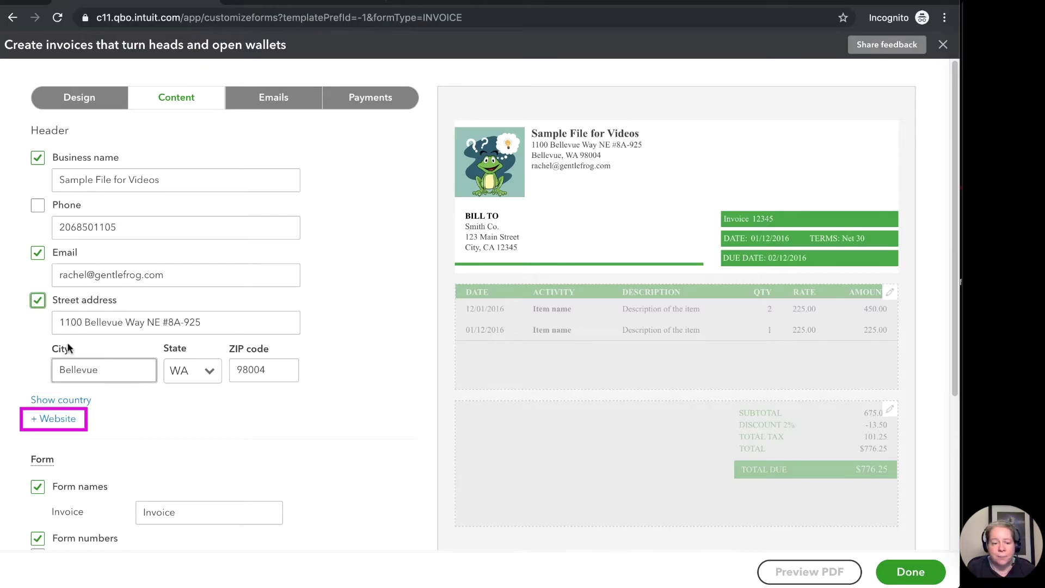
{"action": "scroll", "coordinate": [89, 393], "scroll_direction": "down", "scroll_amount": 1}
{"action": "left_click", "coordinate": [55, 416]}
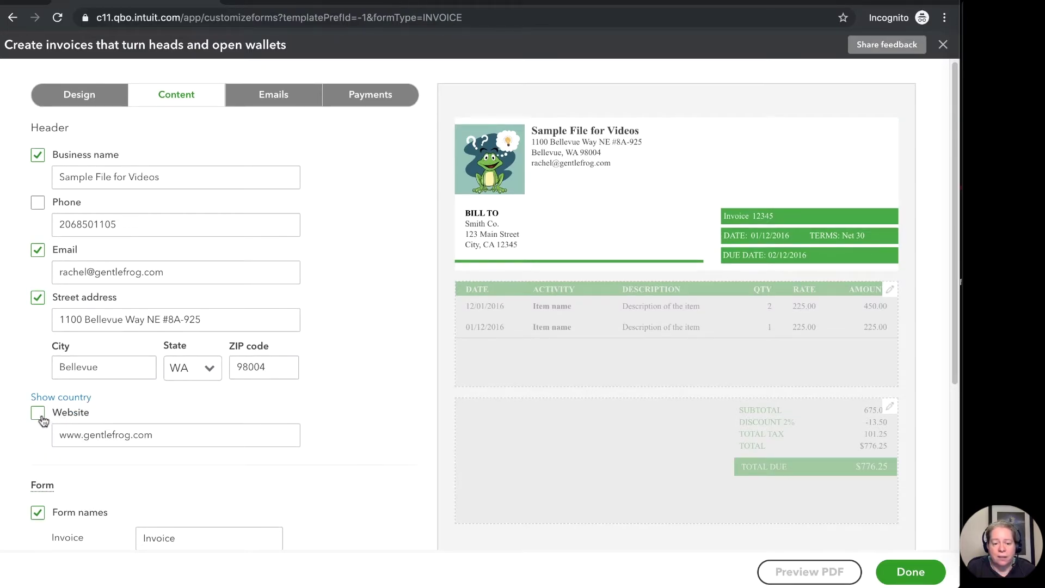
{"action": "left_click", "coordinate": [39, 414]}
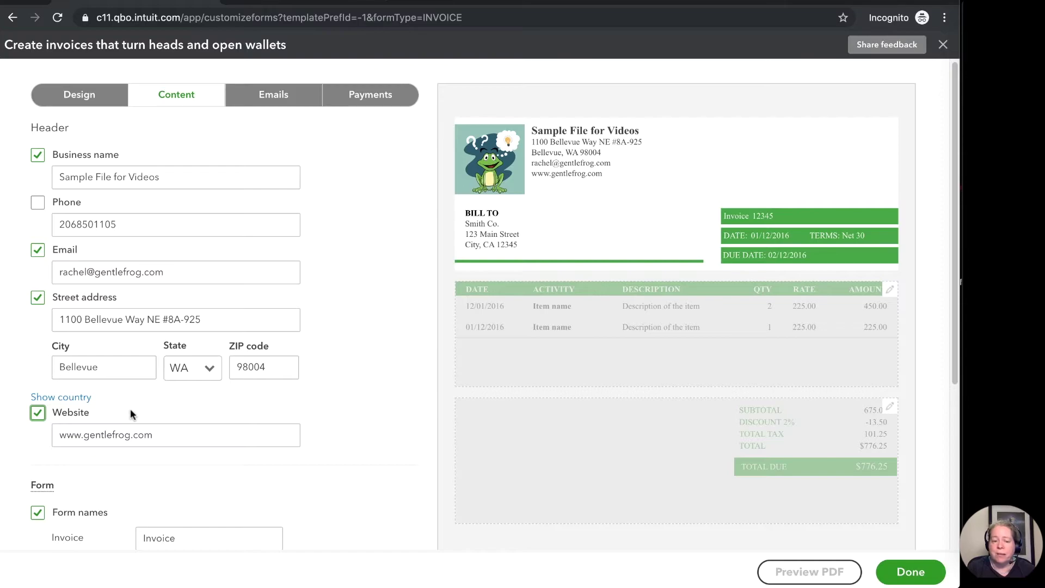
{"action": "scroll", "coordinate": [130, 413], "scroll_direction": "down", "scroll_amount": 1}
Step: Change the form name from Invoice to 'Custom Invoice'
{"action": "scroll", "coordinate": [130, 415], "scroll_direction": "up", "scroll_amount": 1}
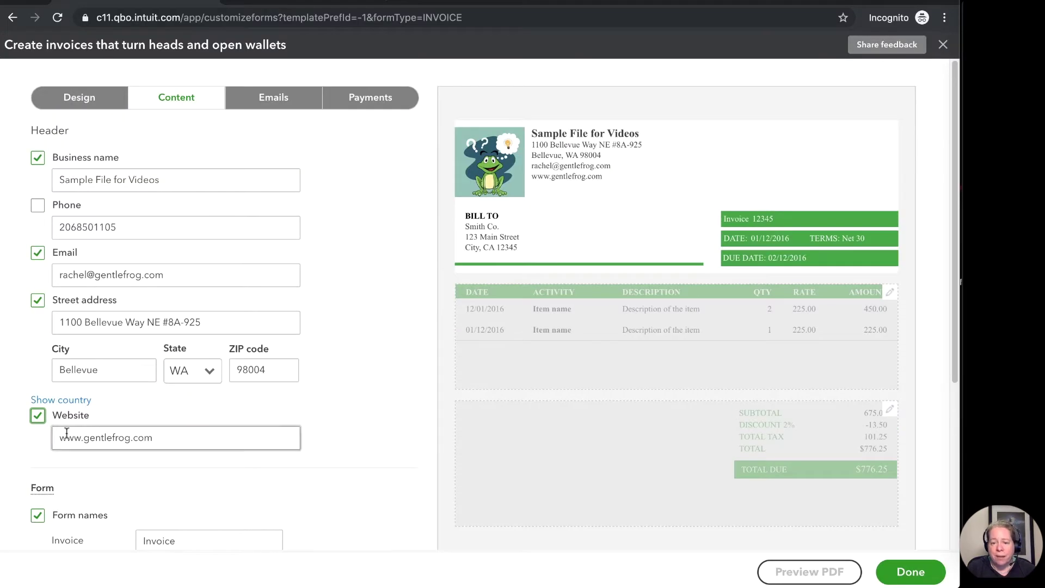
{"action": "scroll", "coordinate": [89, 457], "scroll_direction": "down", "scroll_amount": 1}
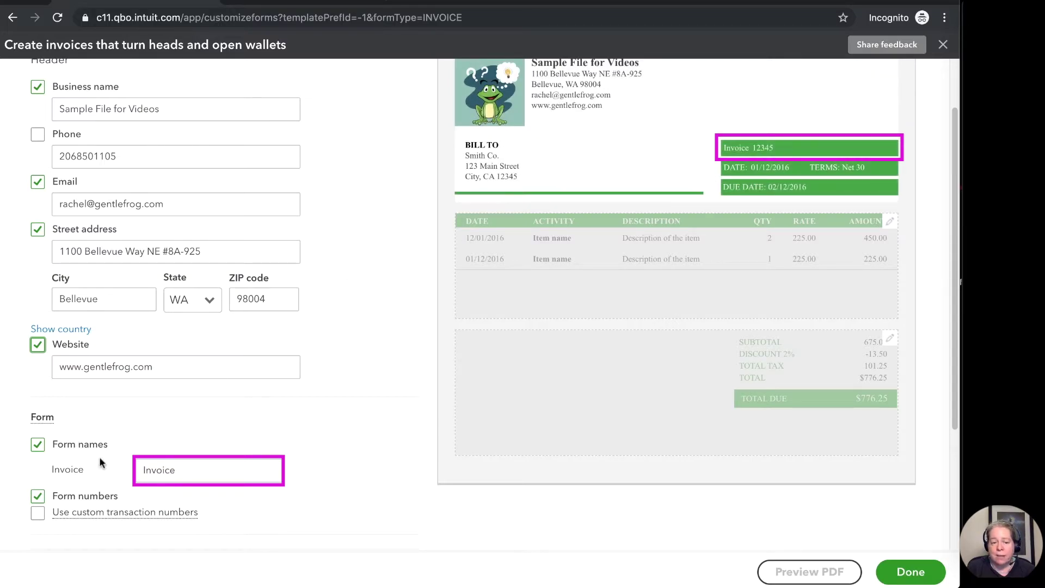
{"action": "double_click", "coordinate": [171, 470]}
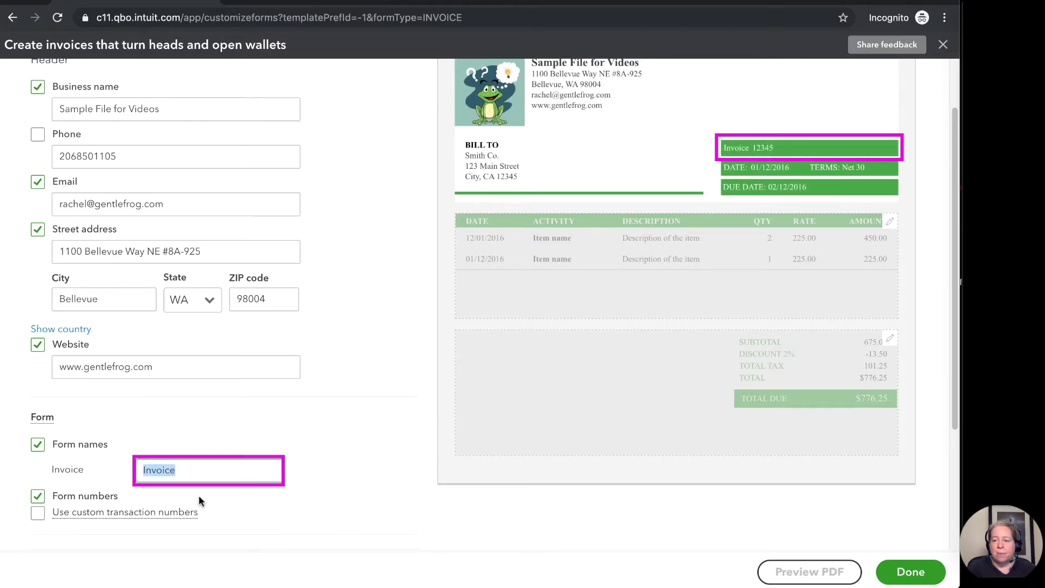
{"action": "type", "text": "Custo"}
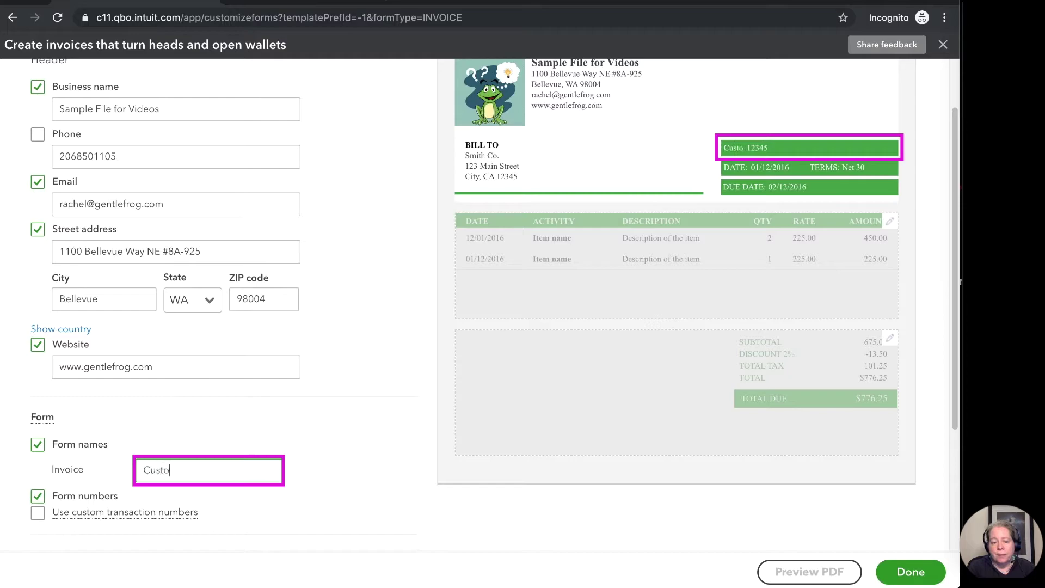
{"action": "type", "text": "m Invoice"}
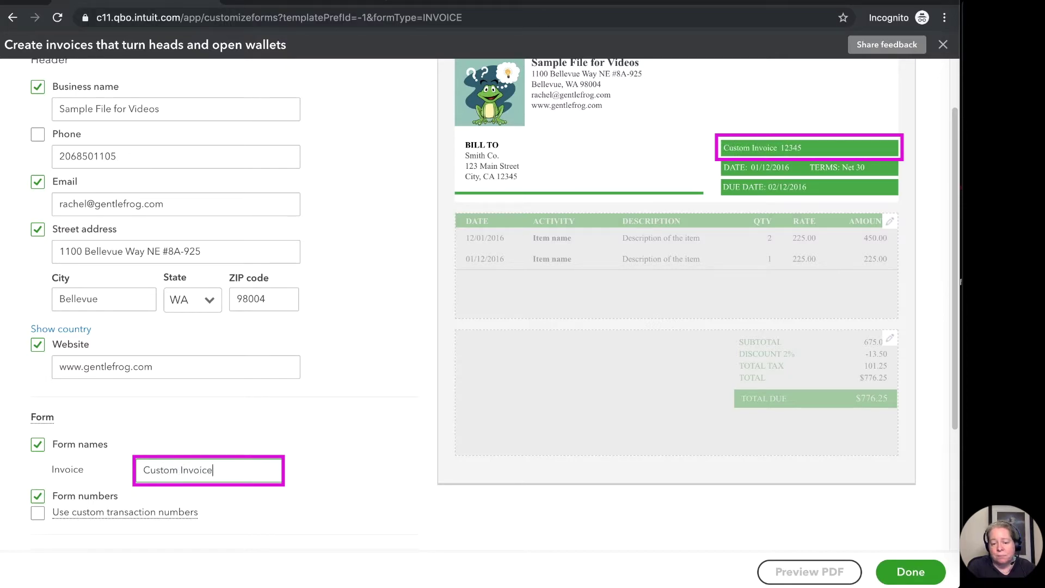
Step: Enable custom transaction numbers on the invoice
{"action": "scroll", "coordinate": [41, 502], "scroll_direction": "down", "scroll_amount": 1}
{"action": "left_click", "coordinate": [38, 489]}
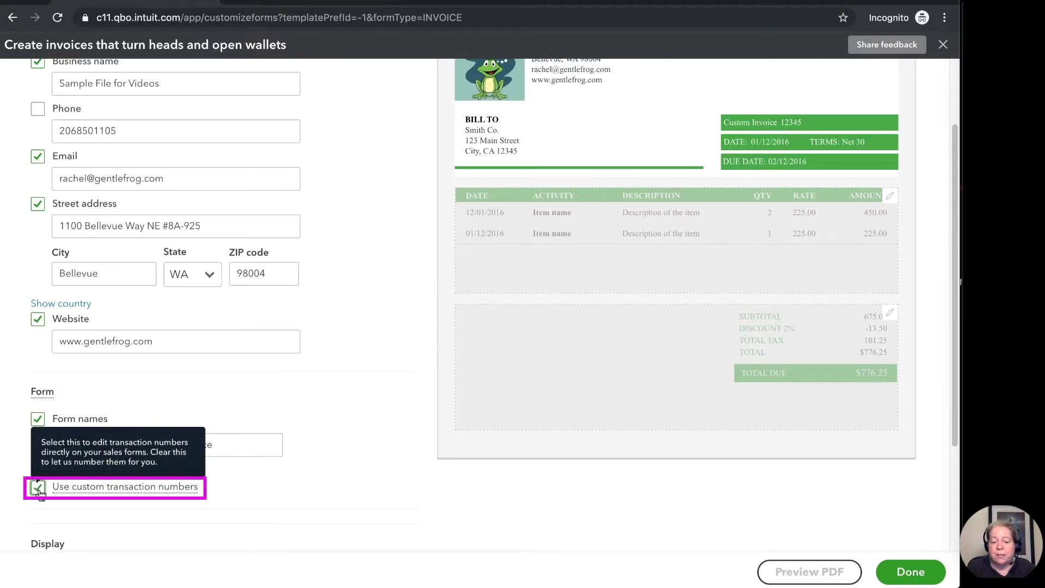
{"action": "scroll", "coordinate": [231, 475], "scroll_direction": "down", "scroll_amount": 1}
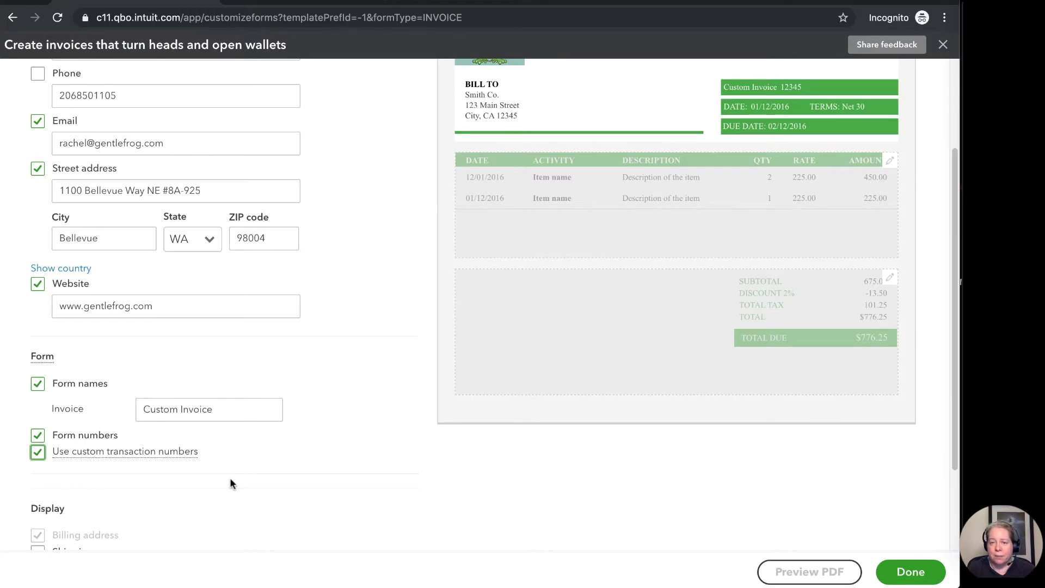
{"action": "scroll", "coordinate": [230, 479], "scroll_direction": "down", "scroll_amount": 1}
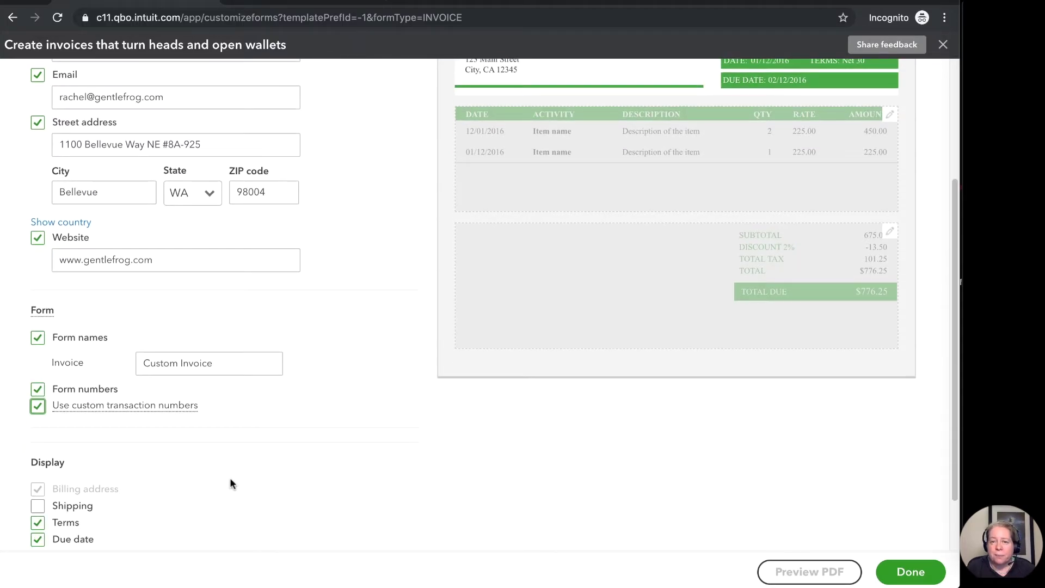
{"action": "scroll", "coordinate": [230, 479], "scroll_direction": "down", "scroll_amount": 1}
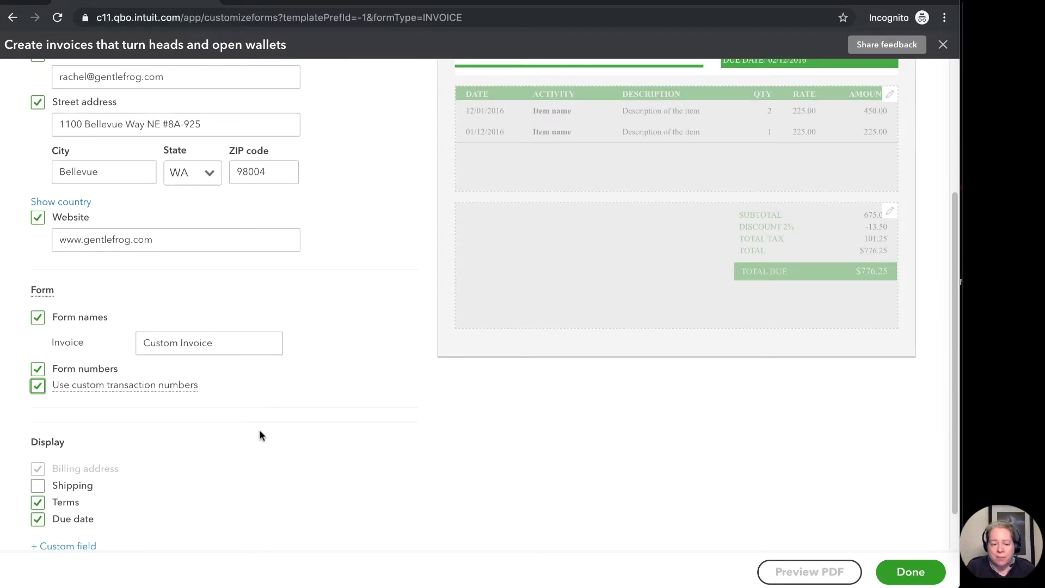
{"action": "scroll", "coordinate": [259, 435], "scroll_direction": "down", "scroll_amount": 1}
Step: Check Terms and Due date in the Display section, keeping Shipping unchecked
{"action": "scroll", "coordinate": [259, 436], "scroll_direction": "up", "scroll_amount": 5}
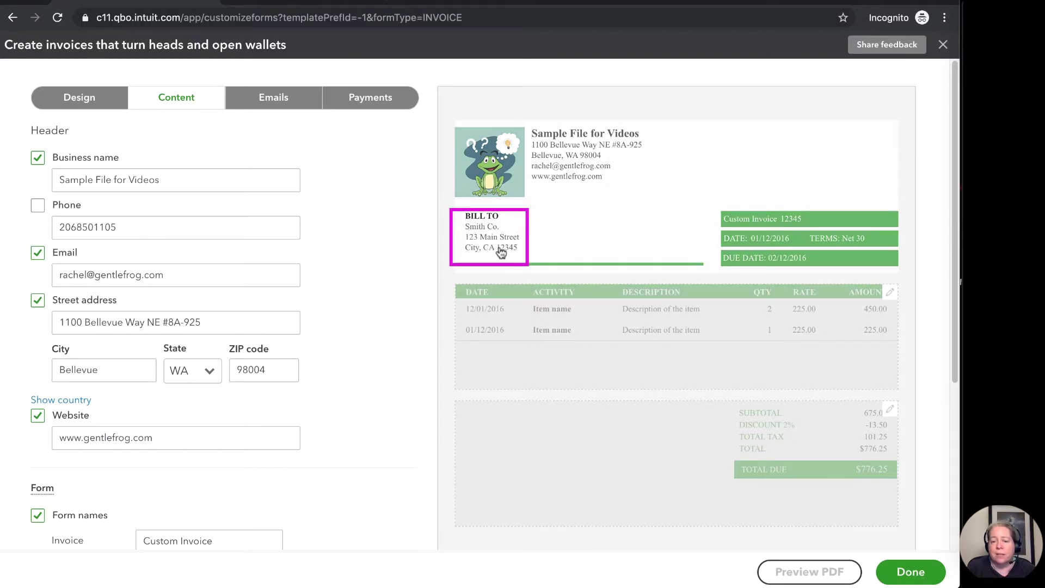
{"action": "scroll", "coordinate": [429, 403], "scroll_direction": "down", "scroll_amount": 1}
{"action": "scroll", "coordinate": [430, 403], "scroll_direction": "down", "scroll_amount": 5}
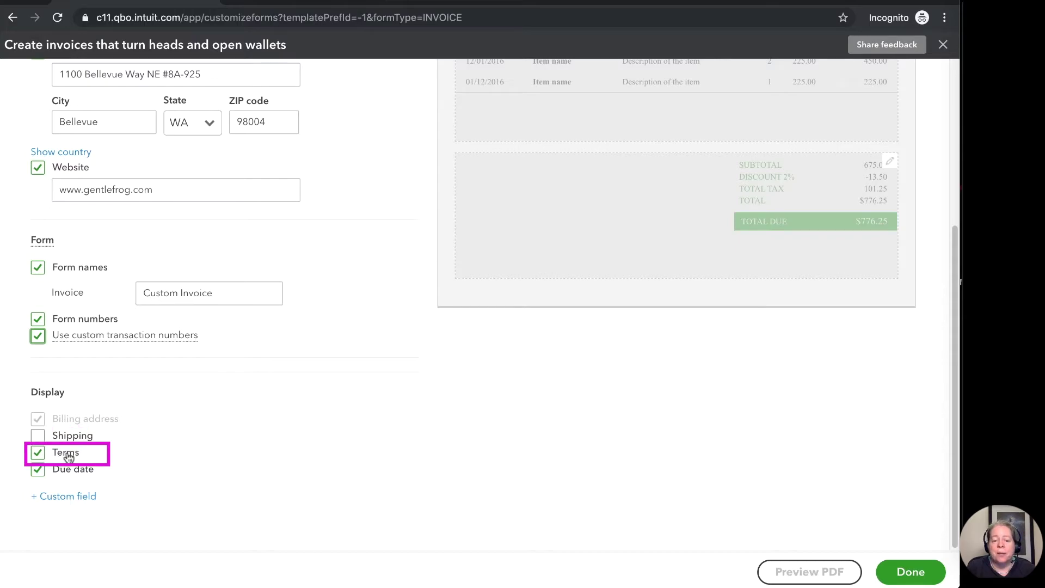
{"action": "scroll", "coordinate": [163, 435], "scroll_direction": "up", "scroll_amount": 3}
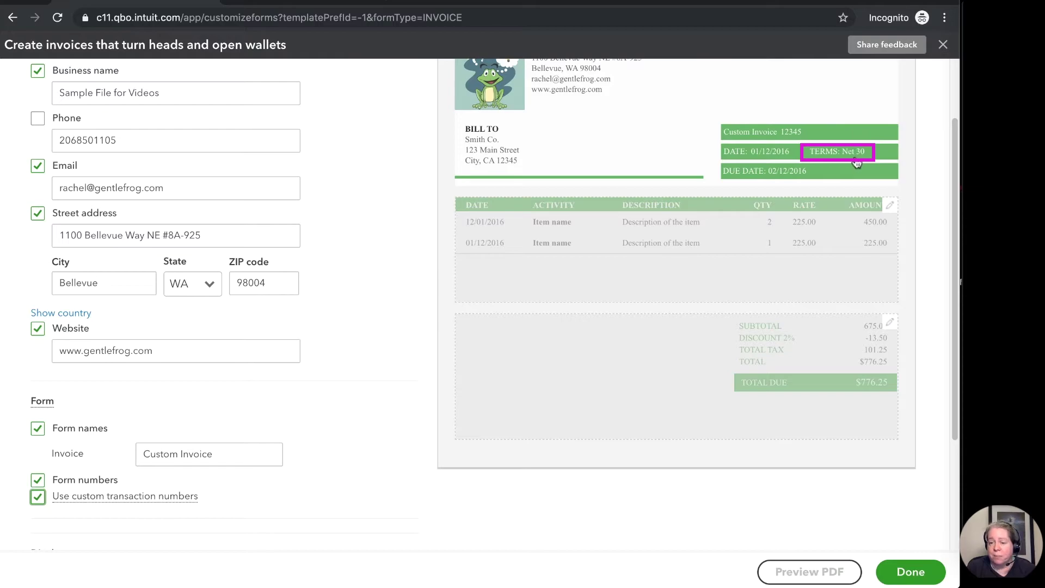
{"action": "scroll", "coordinate": [326, 424], "scroll_direction": "down", "scroll_amount": 2}
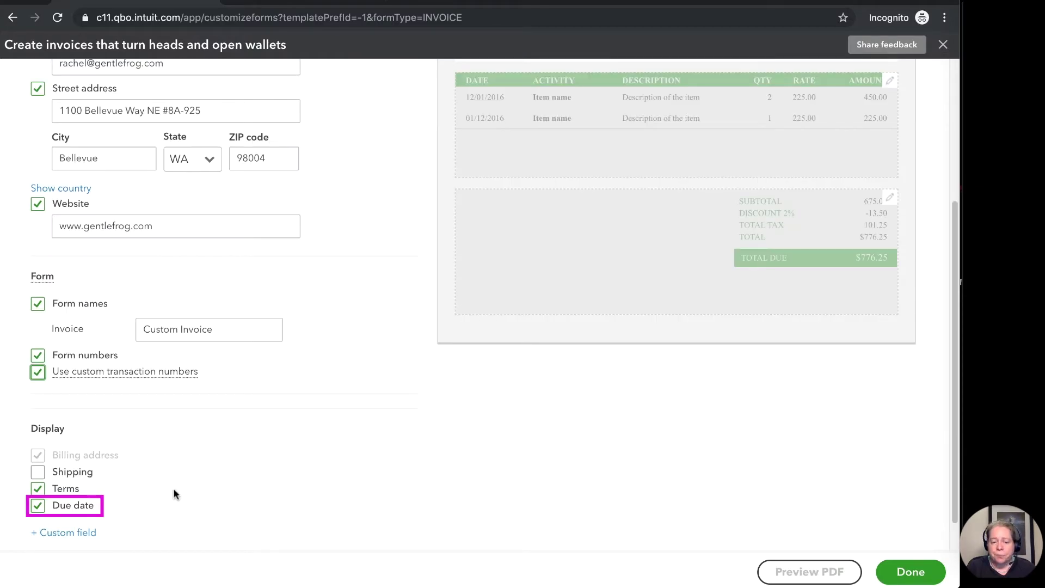
{"action": "scroll", "coordinate": [534, 380], "scroll_direction": "up", "scroll_amount": 2}
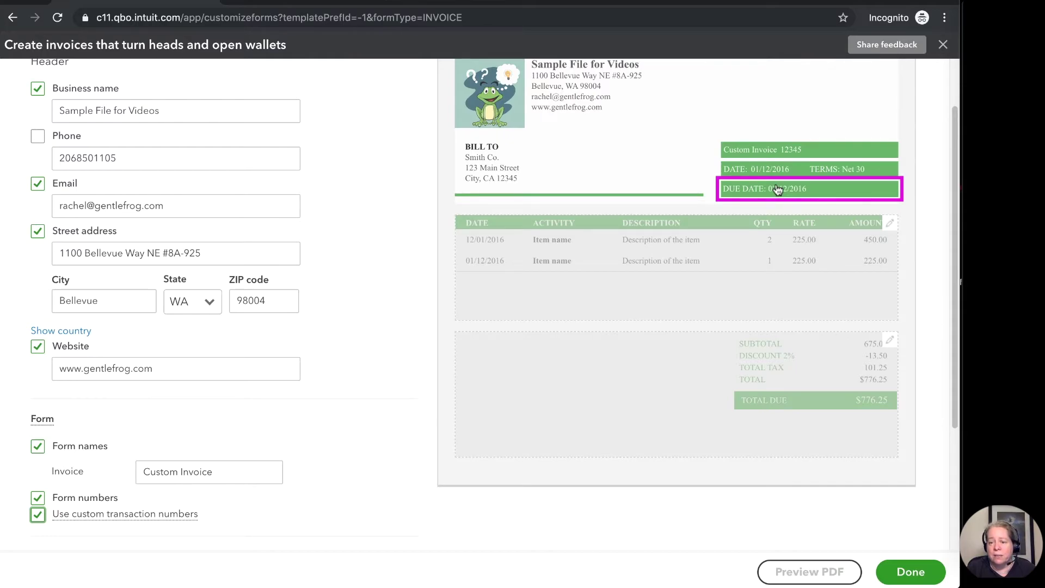
{"action": "scroll", "coordinate": [327, 485], "scroll_direction": "down", "scroll_amount": 3}
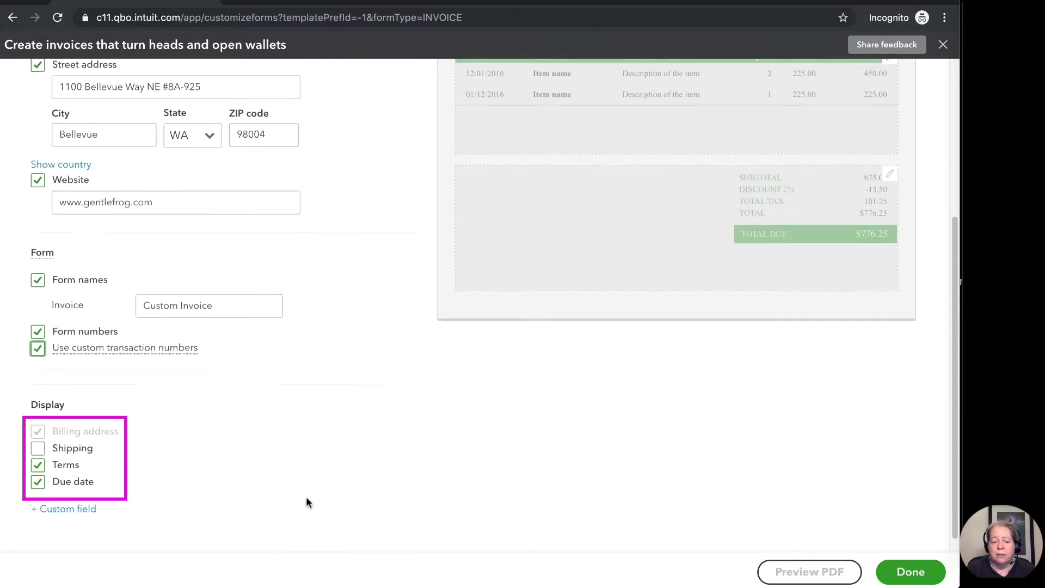
{"action": "left_click", "coordinate": [38, 482]}
{"action": "left_click", "coordinate": [38, 465]}
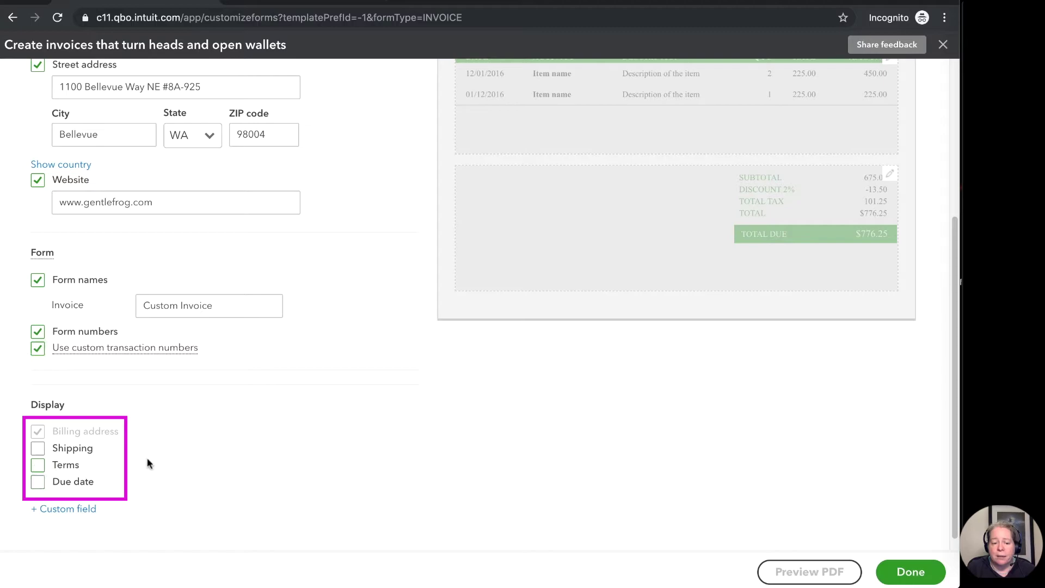
{"action": "scroll", "coordinate": [236, 468], "scroll_direction": "up", "scroll_amount": 3}
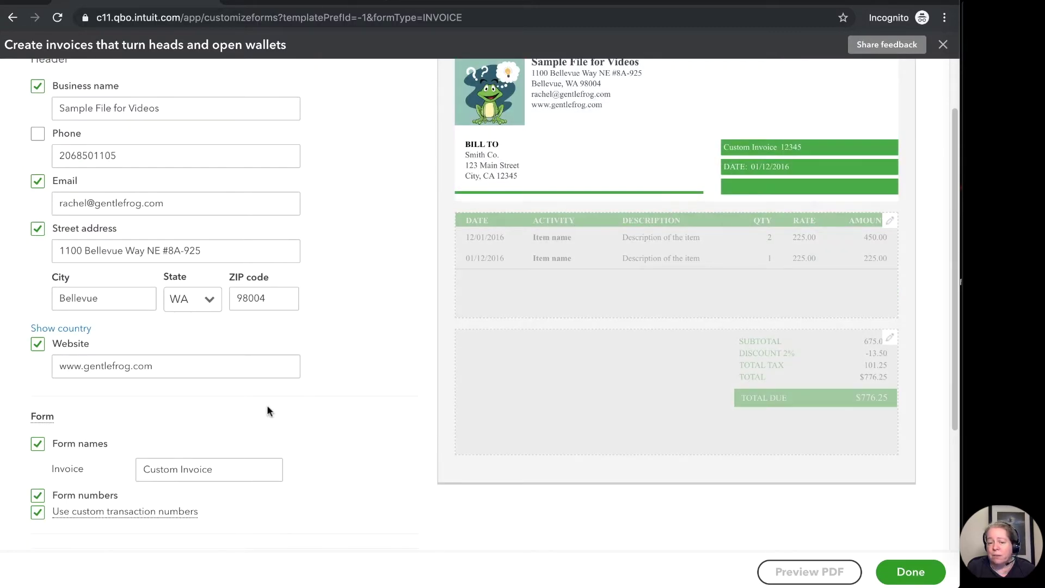
{"action": "scroll", "coordinate": [266, 404], "scroll_direction": "down", "scroll_amount": 3}
{"action": "left_click", "coordinate": [38, 453]}
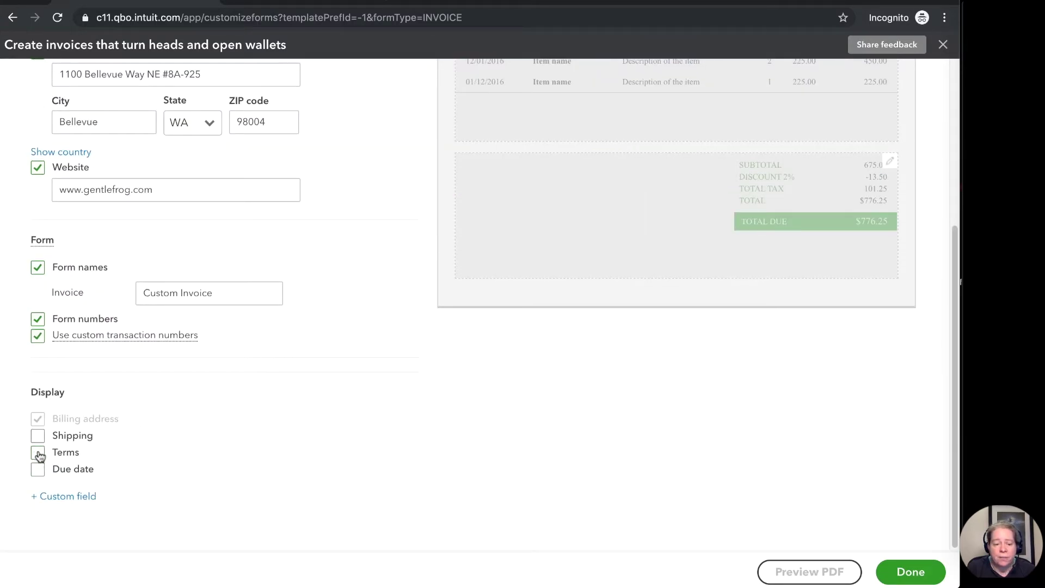
{"action": "left_click", "coordinate": [38, 474]}
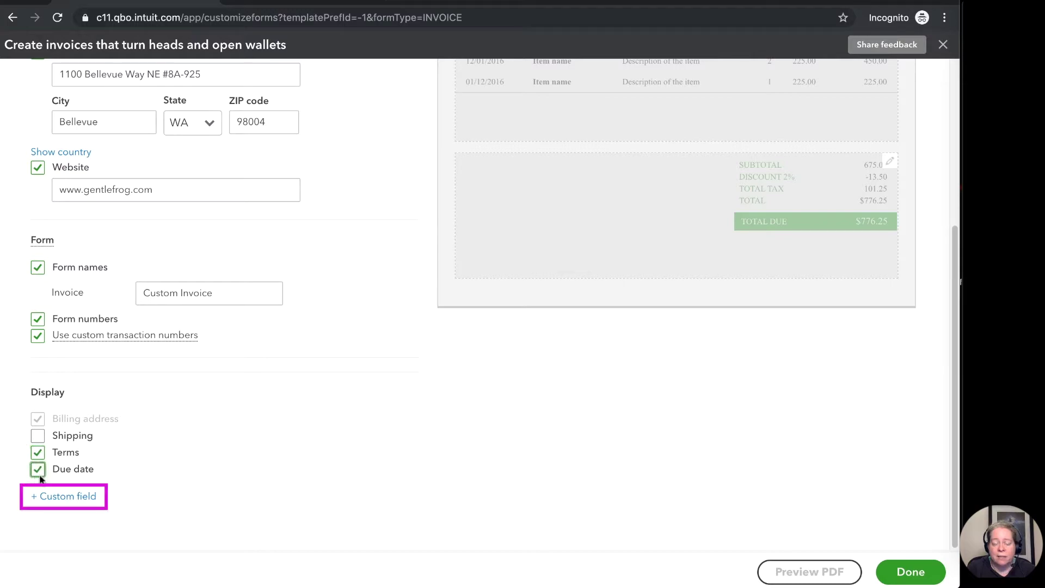
Step: Turn on the Stock #, Vin # and Vehicle Info custom fields for the invoice
{"action": "left_click", "coordinate": [64, 499]}
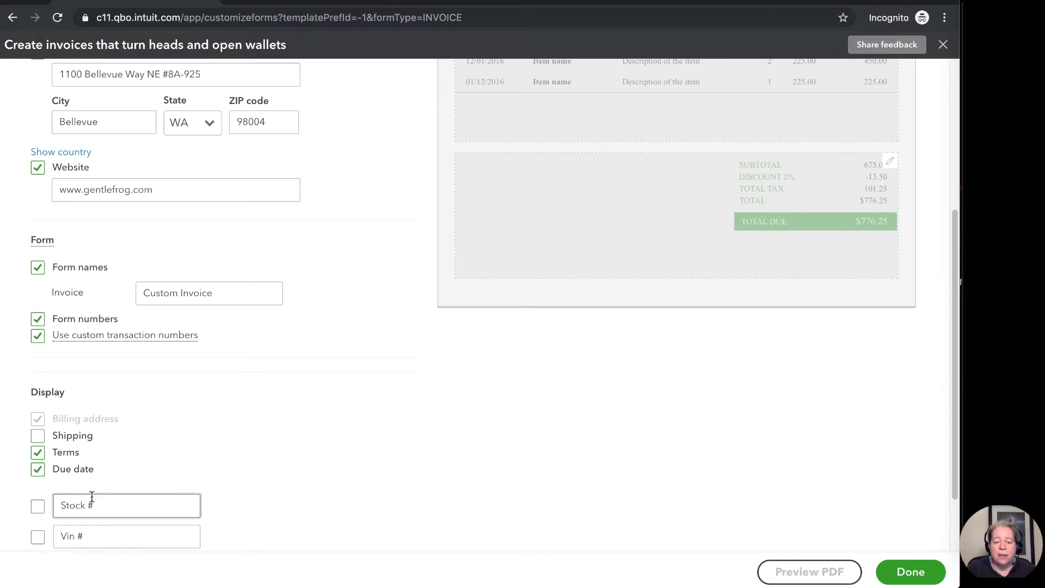
{"action": "scroll", "coordinate": [92, 496], "scroll_direction": "down", "scroll_amount": 3}
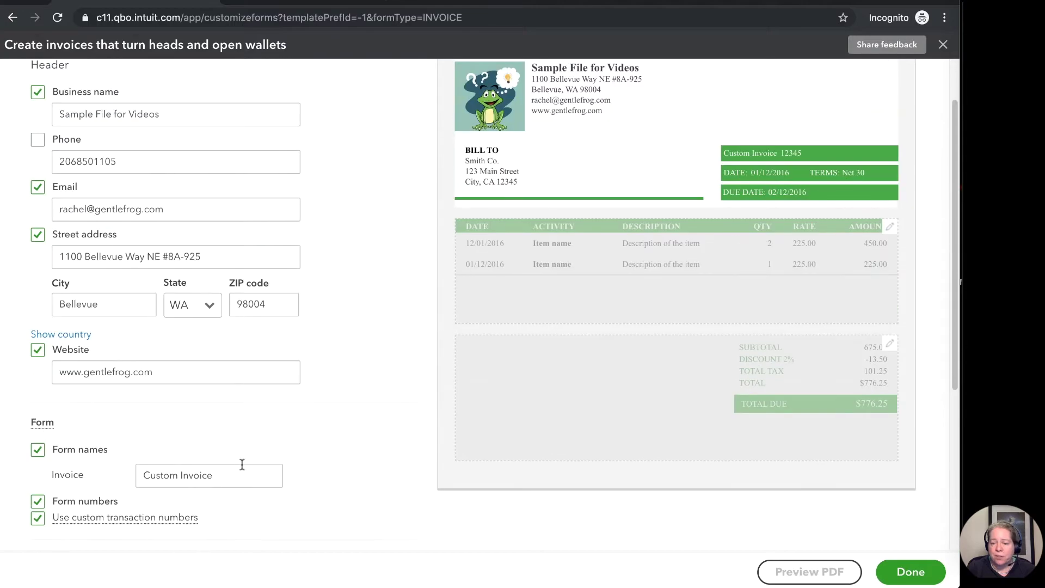
{"action": "scroll", "coordinate": [191, 480], "scroll_direction": "down", "scroll_amount": 4}
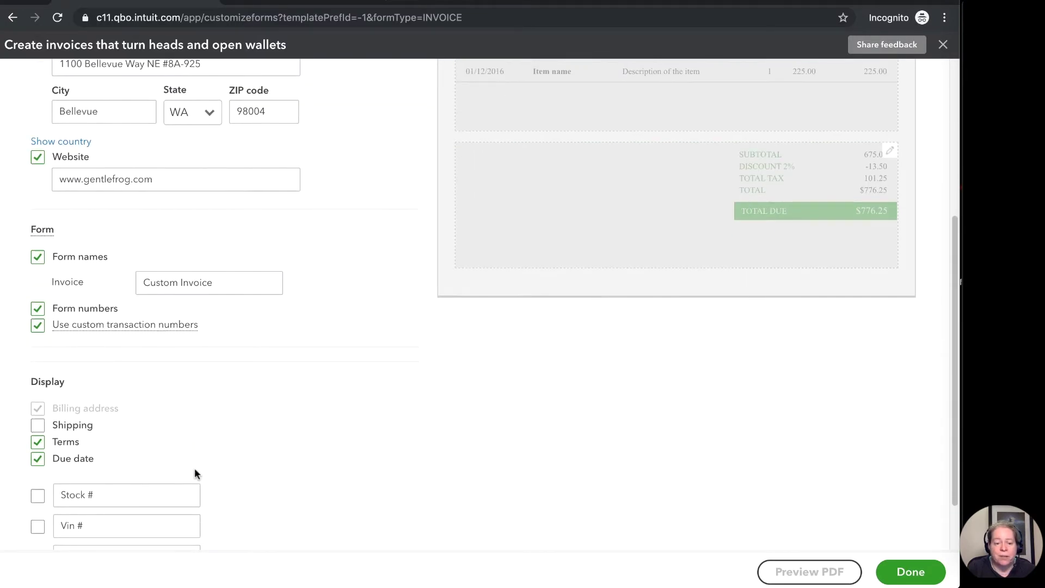
{"action": "scroll", "coordinate": [194, 472], "scroll_direction": "down", "scroll_amount": 2}
{"action": "left_click", "coordinate": [39, 427]}
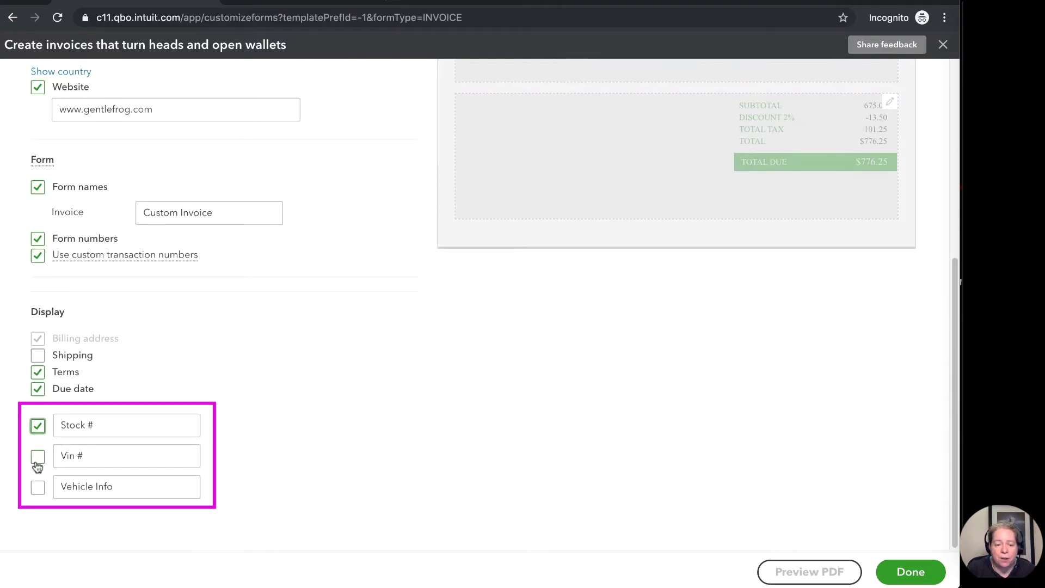
{"action": "left_click", "coordinate": [38, 457]}
{"action": "left_click", "coordinate": [38, 487]}
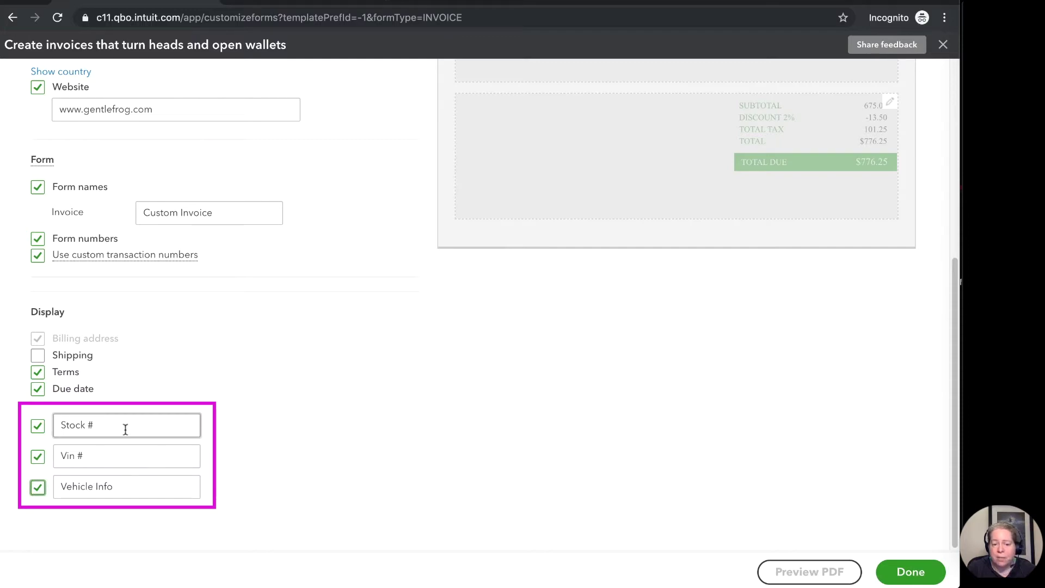
{"action": "scroll", "coordinate": [184, 488], "scroll_direction": "up", "scroll_amount": 3}
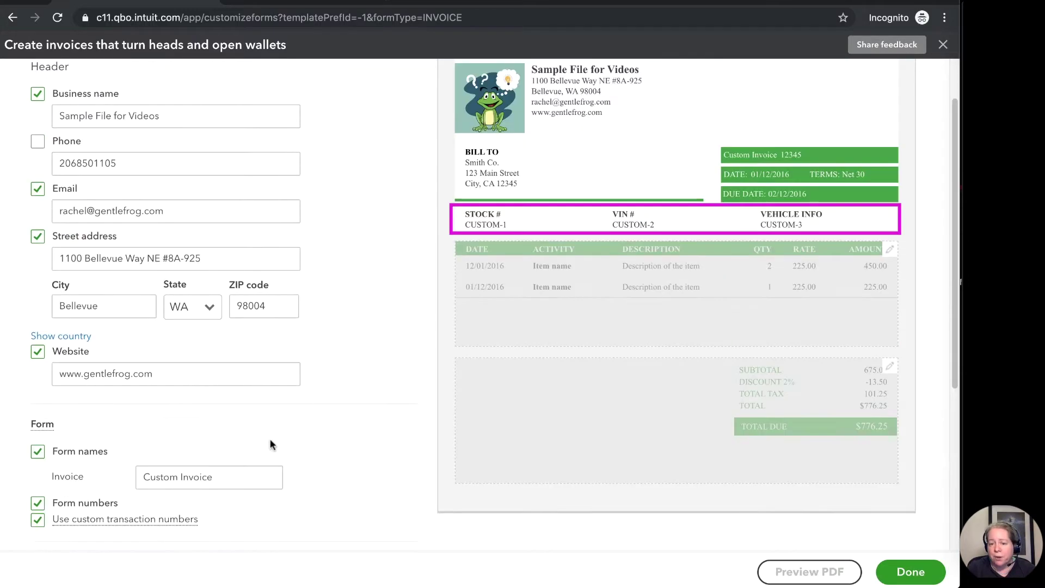
{"action": "scroll", "coordinate": [455, 298], "scroll_direction": "down", "scroll_amount": 5}
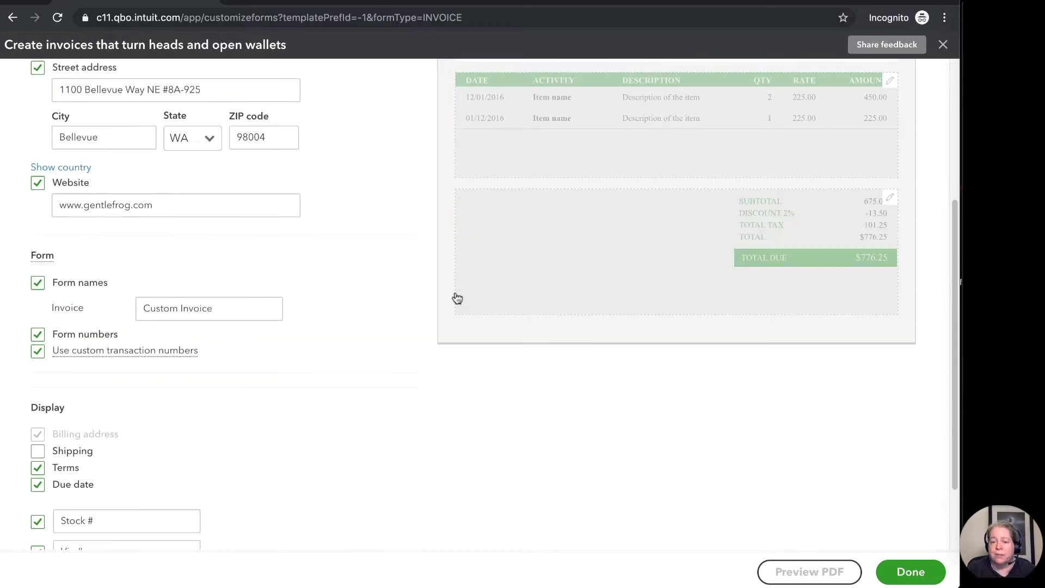
Step: Rename the fields to Custom Field 1, Awesome Field 2 and Info Field 3
{"action": "left_click_drag", "start_coordinate": [121, 429], "coordinate": [35, 437]}
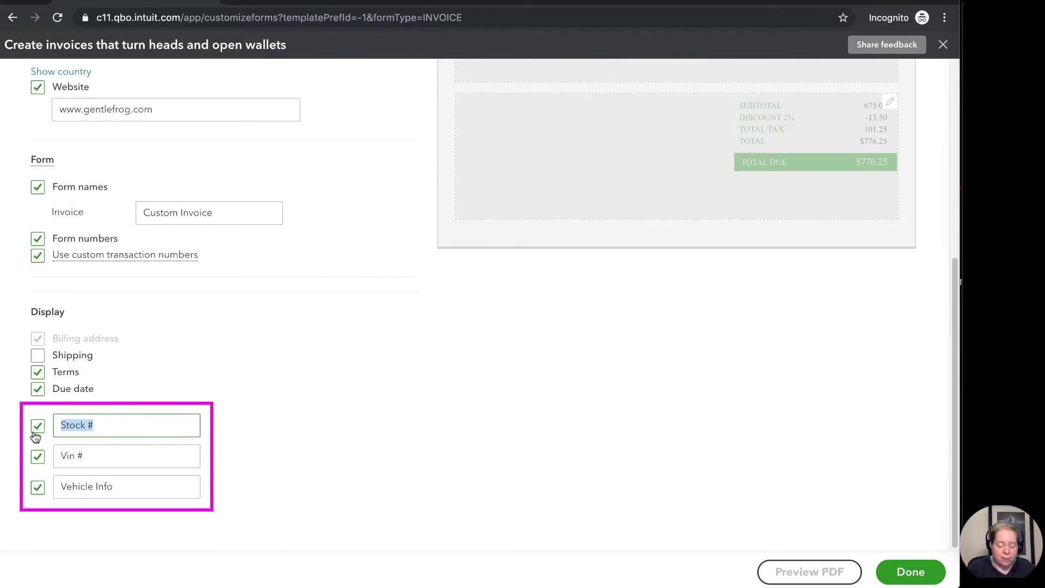
{"action": "type", "text": "Custom Fie"}
{"action": "key", "text": "BackSpace"}
{"action": "type", "text": "Fiel"}
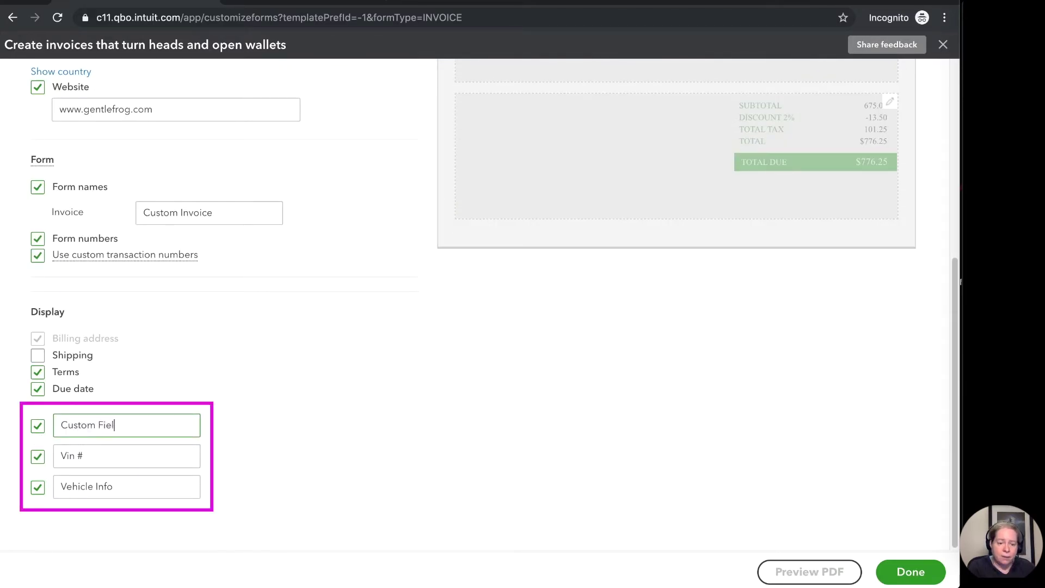
{"action": "key", "text": "Tab"}
{"action": "key", "text": "Tab"}
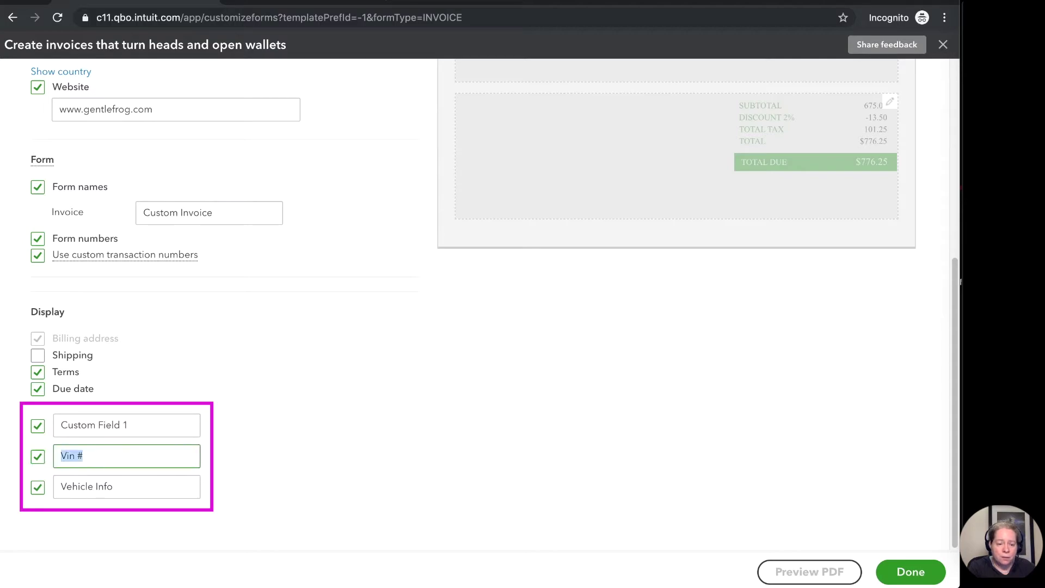
{"action": "type", "text": "Awesome Field 2"}
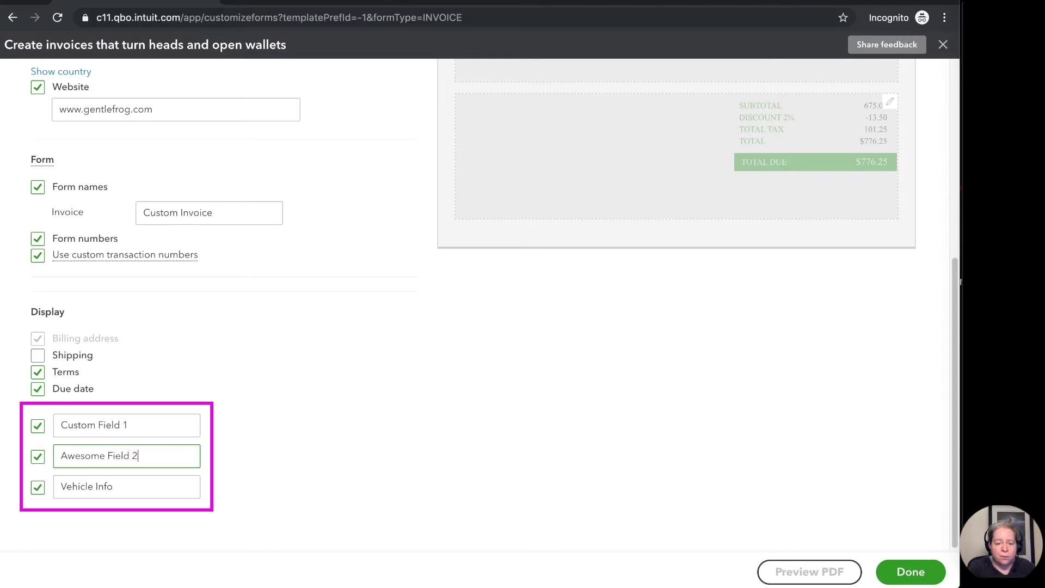
{"action": "key", "text": "Tab"}
{"action": "key", "text": "Tab"}
{"action": "type", "text": "INf"}
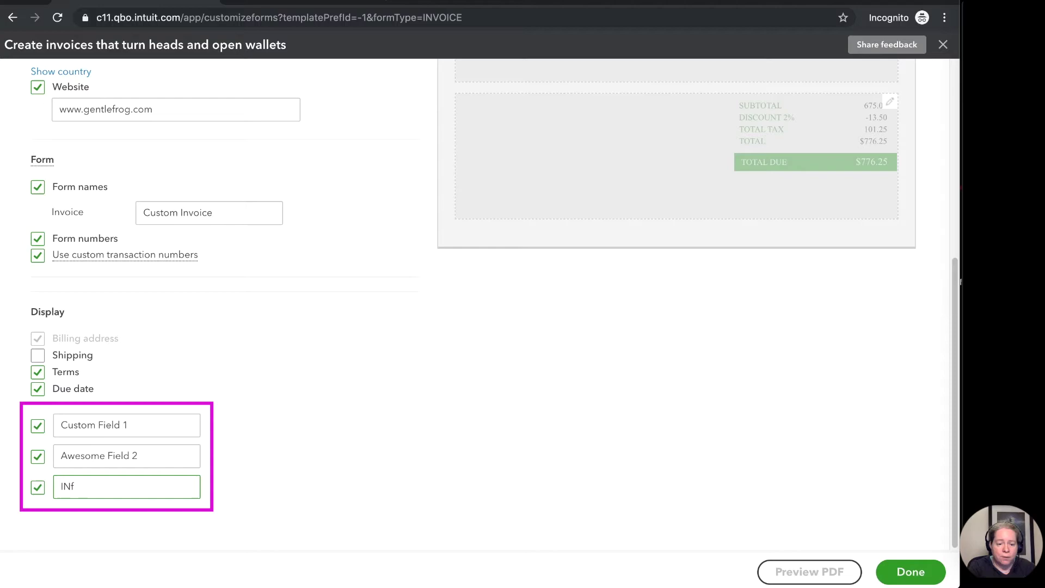
{"action": "type", "text": "o  Field 3"}
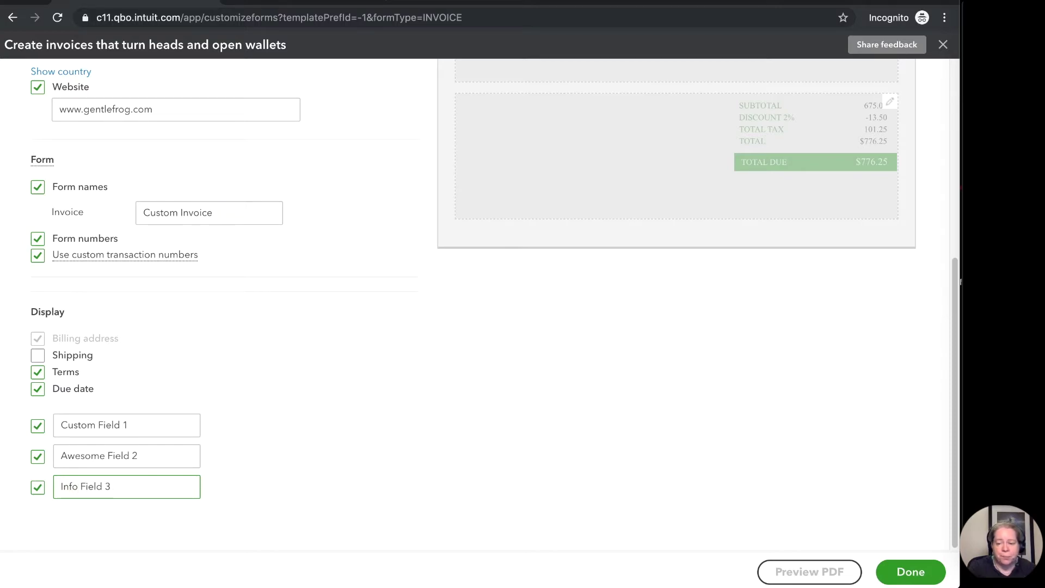
{"action": "left_click", "coordinate": [320, 381]}
{"action": "scroll", "coordinate": [319, 381], "scroll_direction": "up", "scroll_amount": 6}
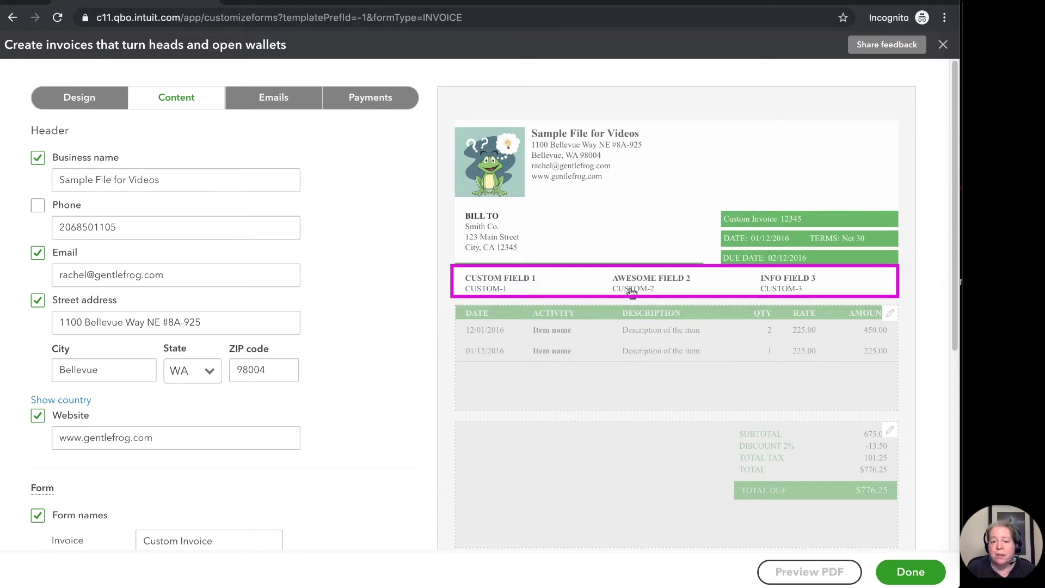
{"action": "scroll", "coordinate": [370, 343], "scroll_direction": "down", "scroll_amount": 6}
{"action": "scroll", "coordinate": [370, 344], "scroll_direction": "up", "scroll_amount": 6}
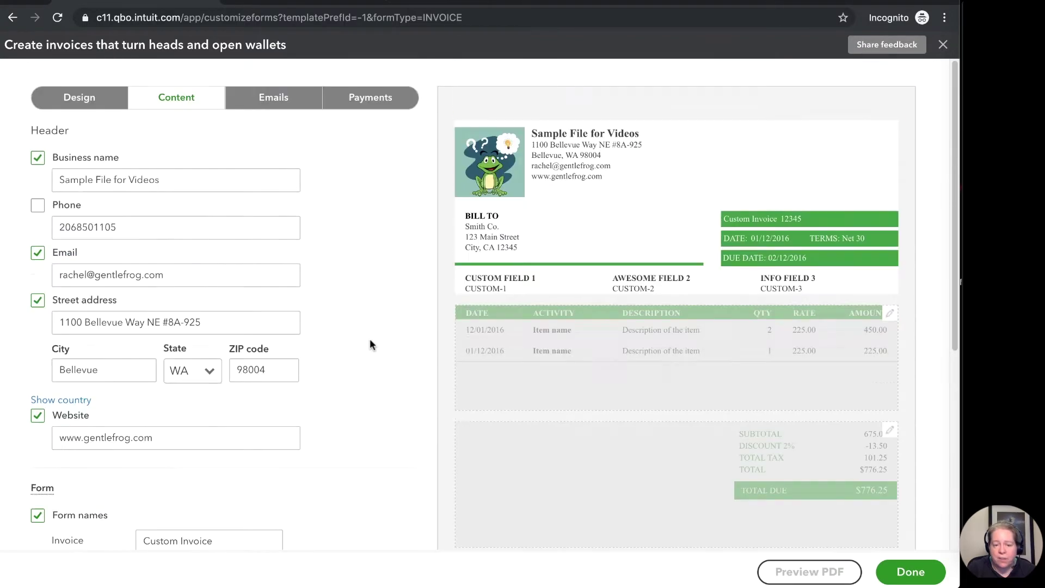
Step: Show the invoice's Emails settings and expand the default reminder email message
{"action": "left_click", "coordinate": [278, 104]}
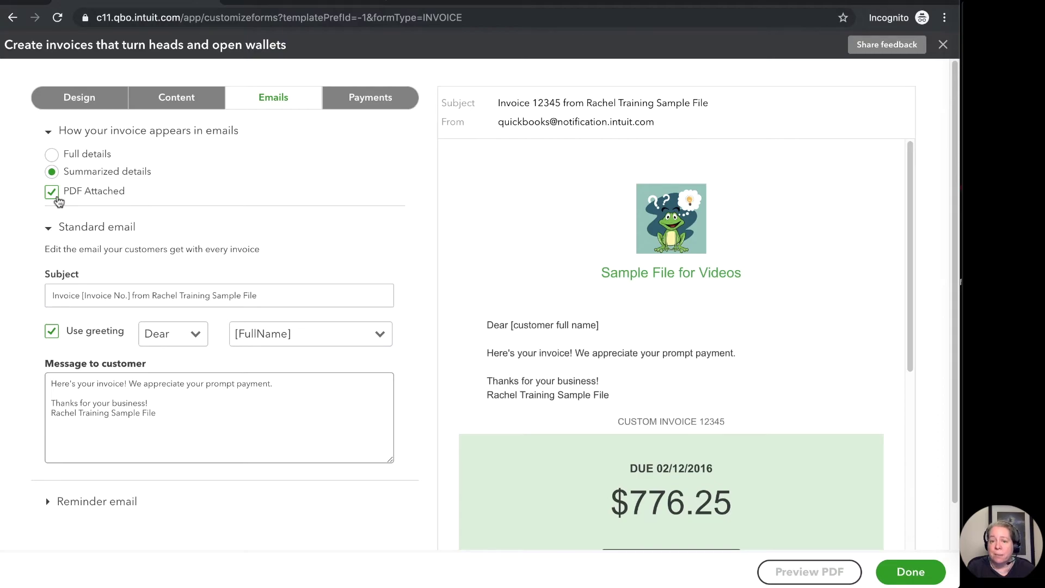
{"action": "left_click", "coordinate": [96, 501]}
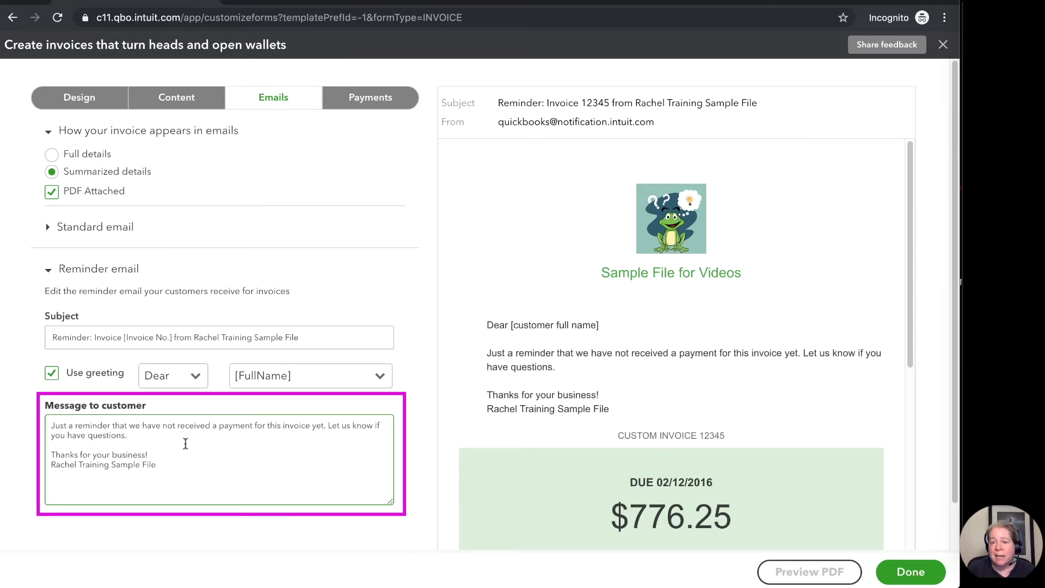
{"action": "scroll", "coordinate": [186, 443], "scroll_direction": "down", "scroll_amount": 1}
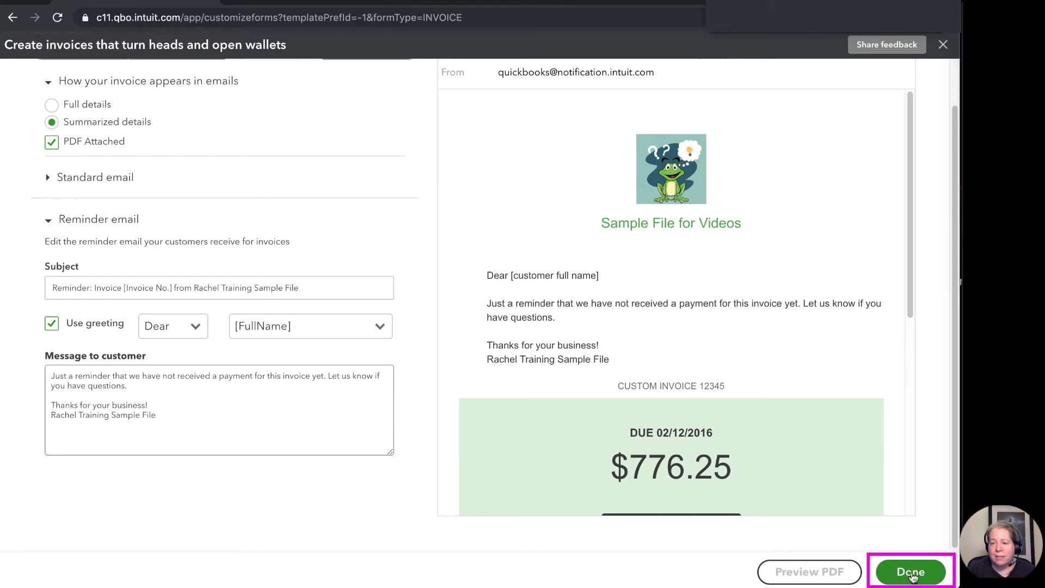
Step: Save the custom style and start a new invoice #1012 from the Create menu
{"action": "left_click", "coordinate": [912, 573]}
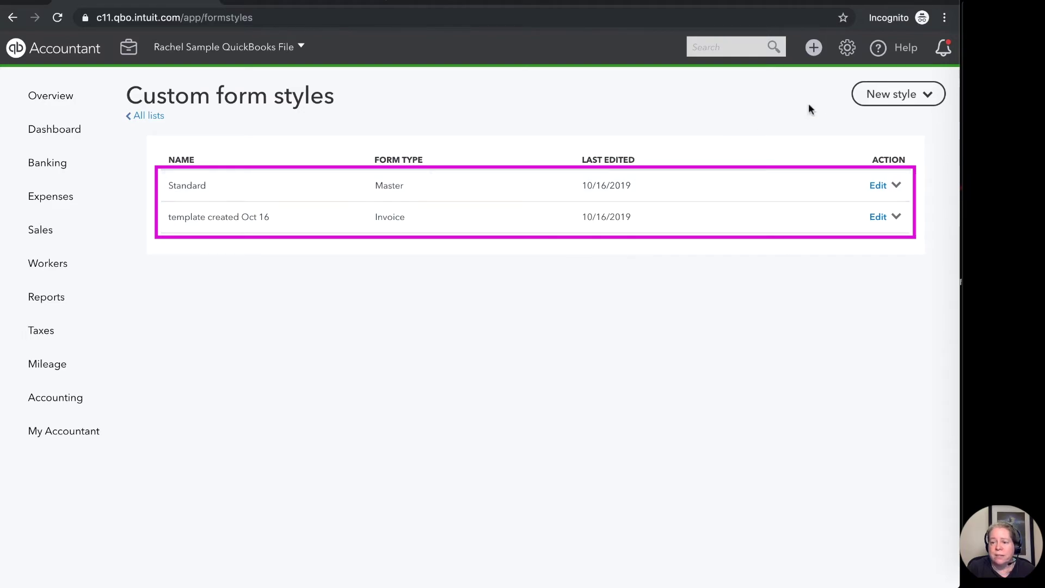
{"action": "left_click", "coordinate": [819, 54]}
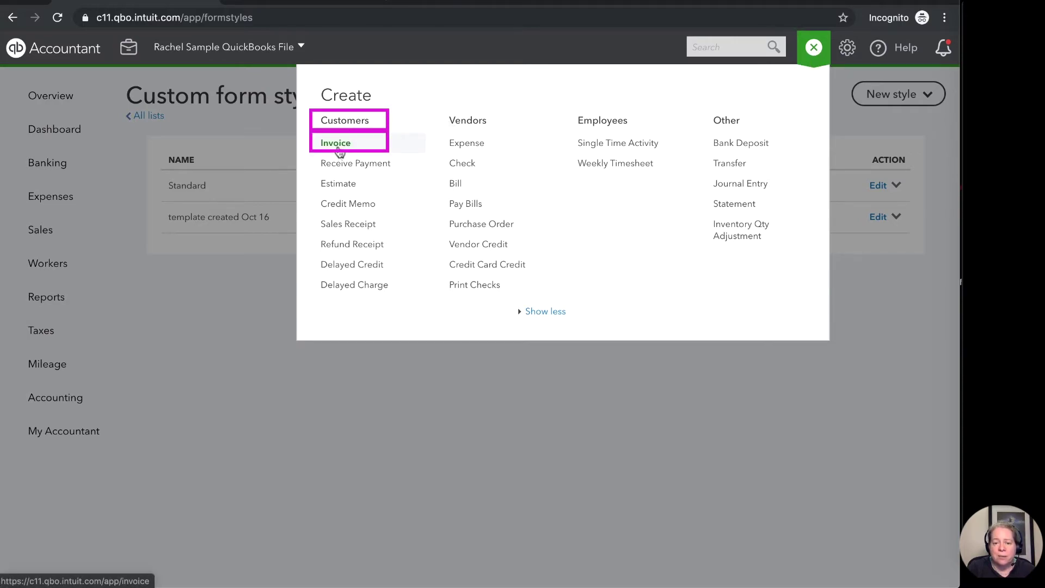
{"action": "left_click", "coordinate": [340, 151]}
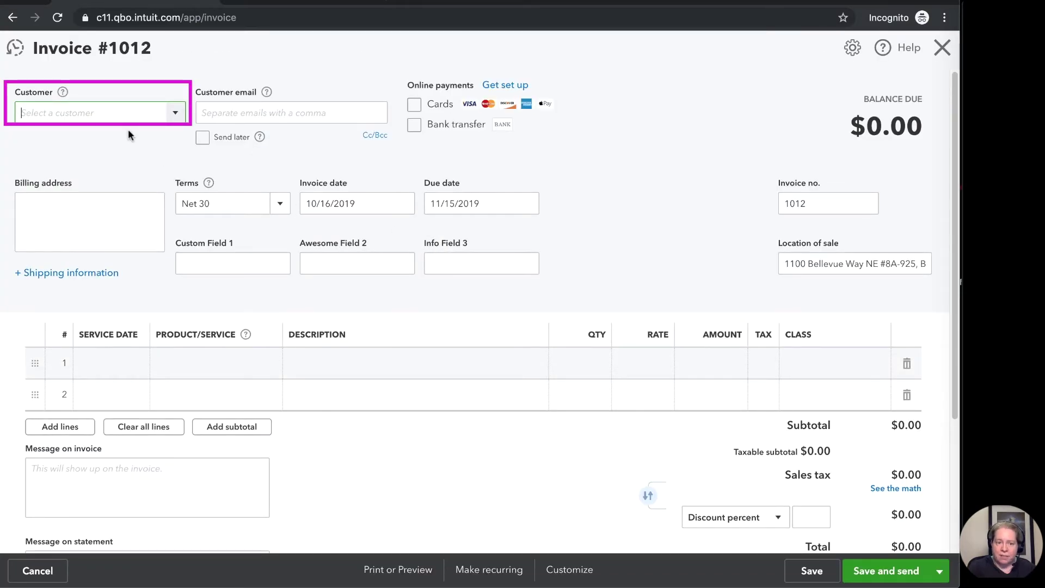
Step: Bill the sample customer for one Bathtub line at a $100 rate
{"action": "type", "text": "Sample Customer"}
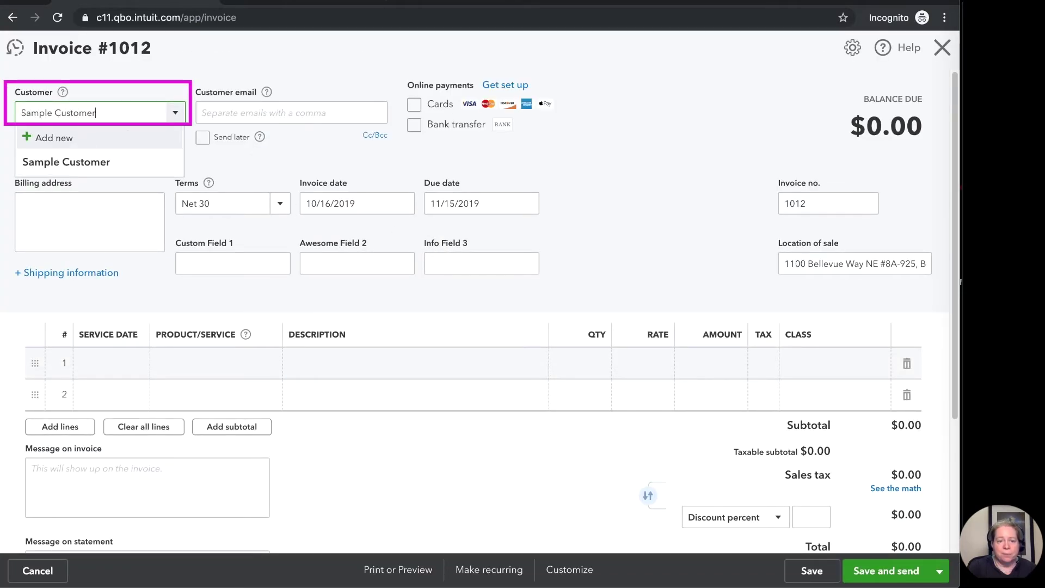
{"action": "left_click", "coordinate": [101, 163]}
{"action": "left_click", "coordinate": [193, 364]}
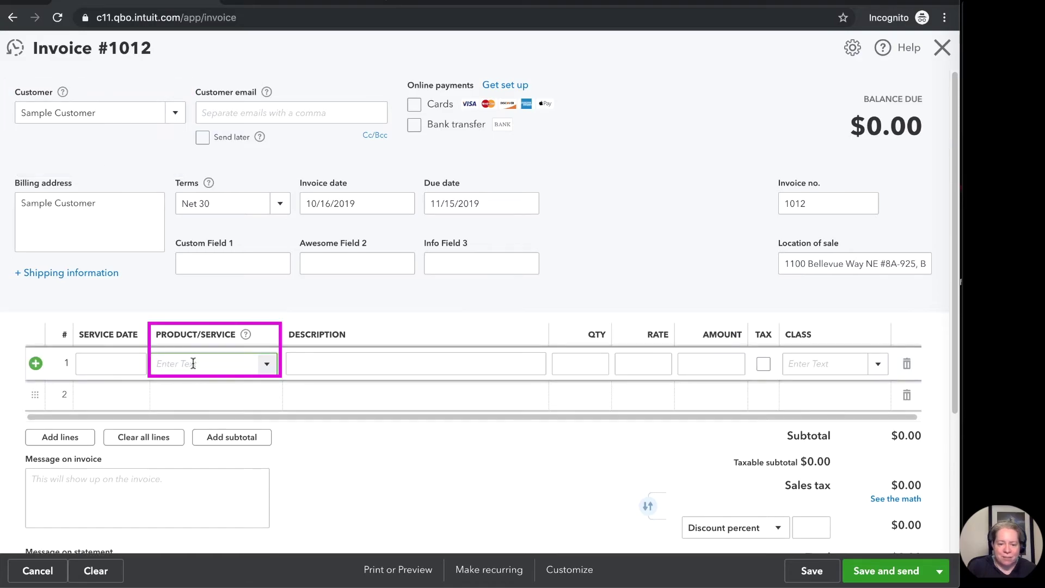
{"action": "left_click", "coordinate": [266, 364]}
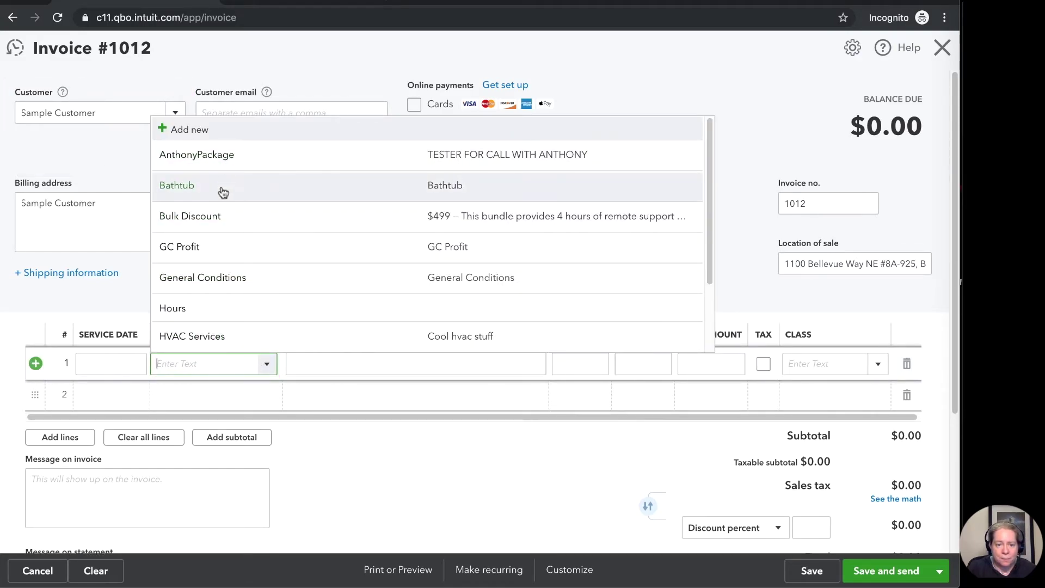
{"action": "left_click", "coordinate": [223, 188]}
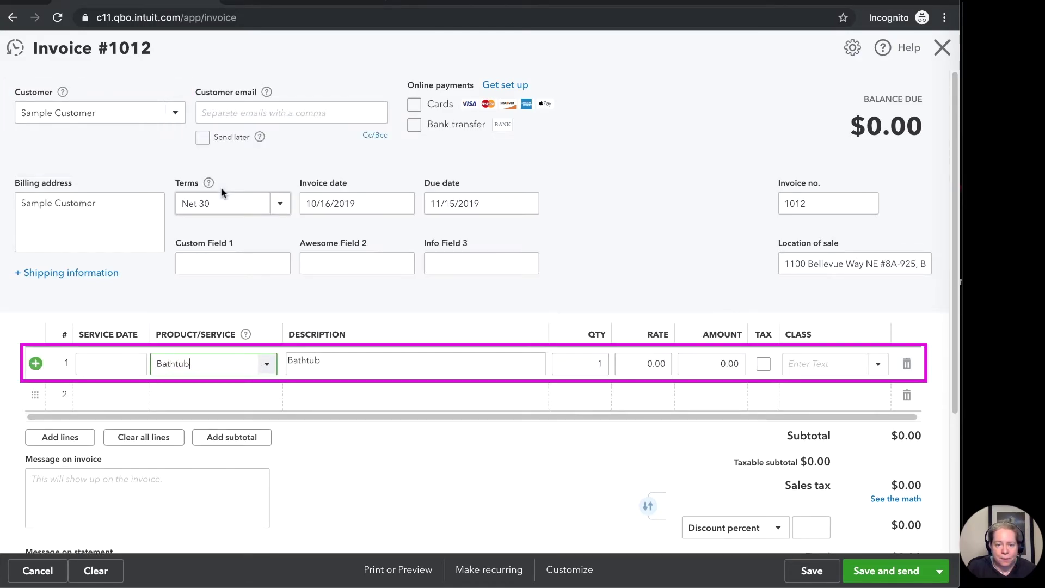
{"action": "left_click", "coordinate": [633, 367]}
{"action": "type", "text": "100"}
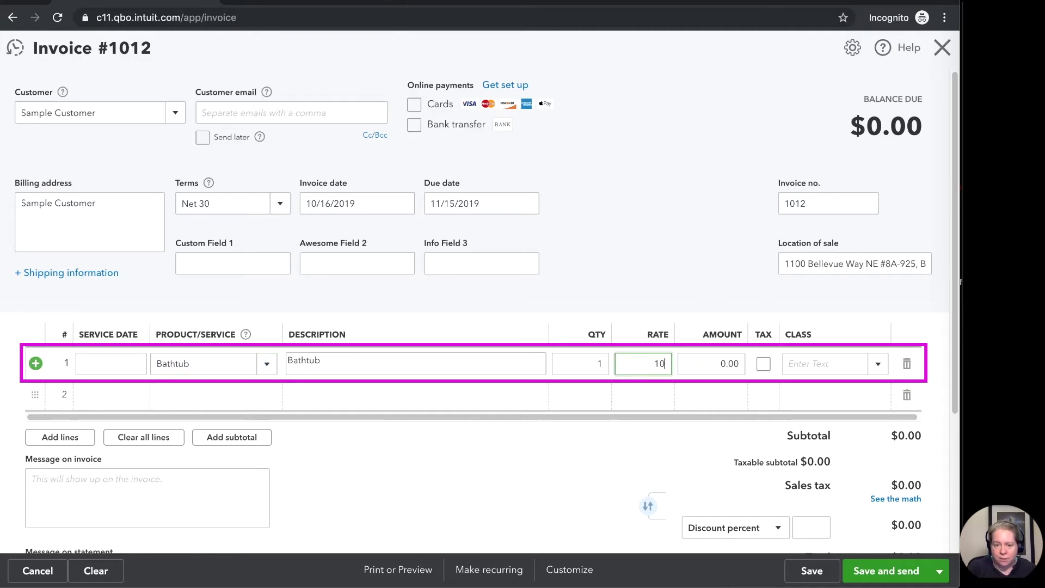
{"action": "key", "text": "Tab"}
Step: Fill the custom fields with 'Info in box 1', 'Box 2' and 'Box', then clear invoice number 1012
{"action": "left_click", "coordinate": [261, 262]}
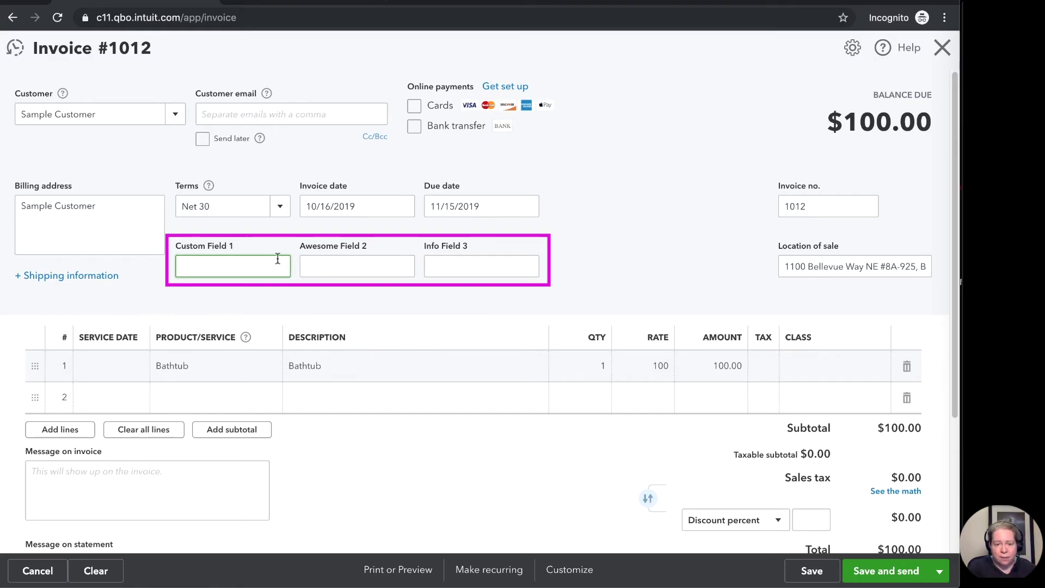
{"action": "type", "text": "Info in box 1"}
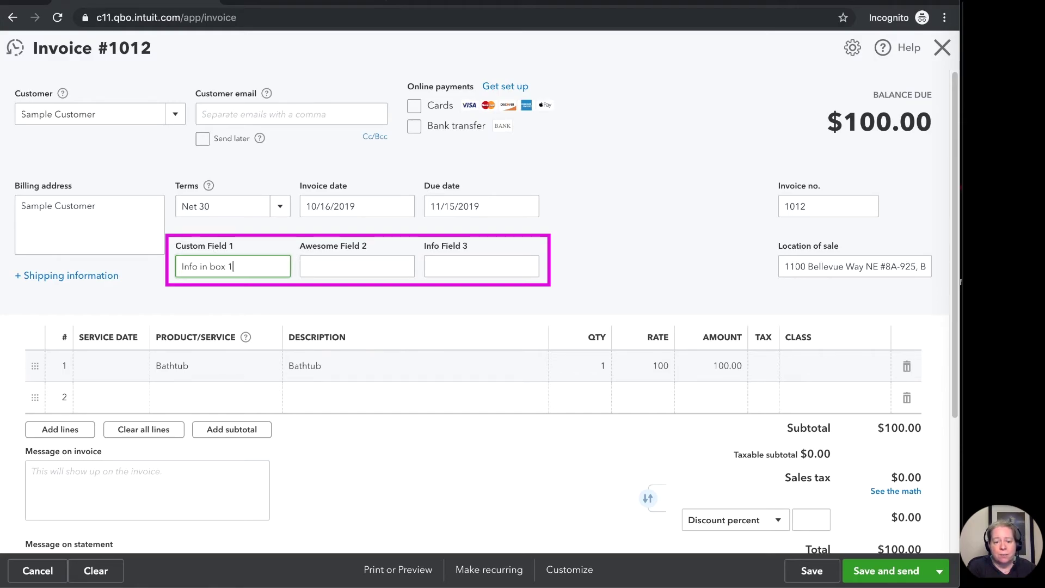
{"action": "key", "text": "Tab"}
{"action": "type", "text": "Box 2"}
{"action": "key", "text": "Tab"}
{"action": "type", "text": "Box"}
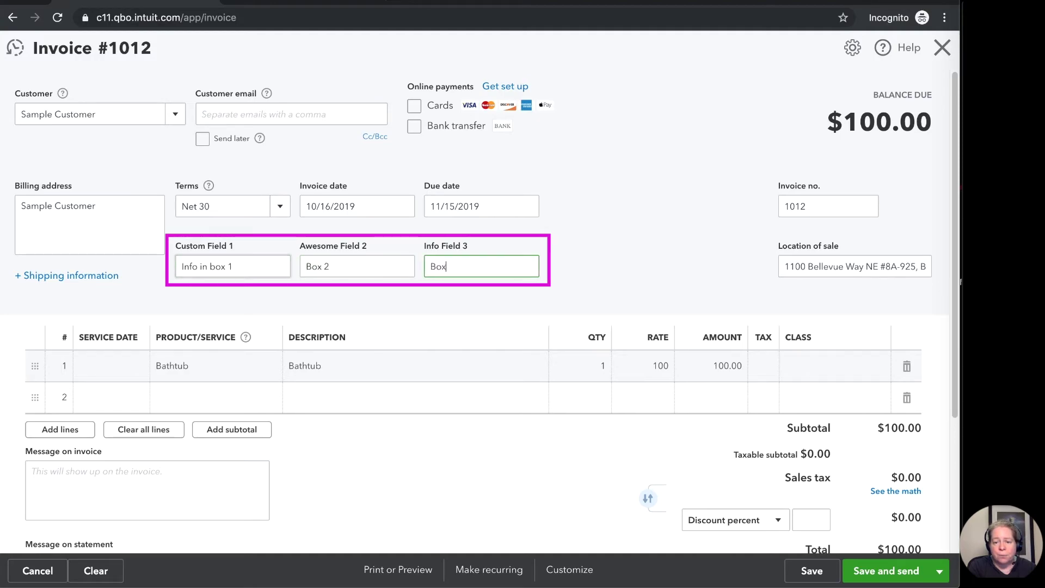
{"action": "key", "text": "Tab"}
{"action": "scroll", "coordinate": [355, 408], "scroll_direction": "down", "scroll_amount": 2}
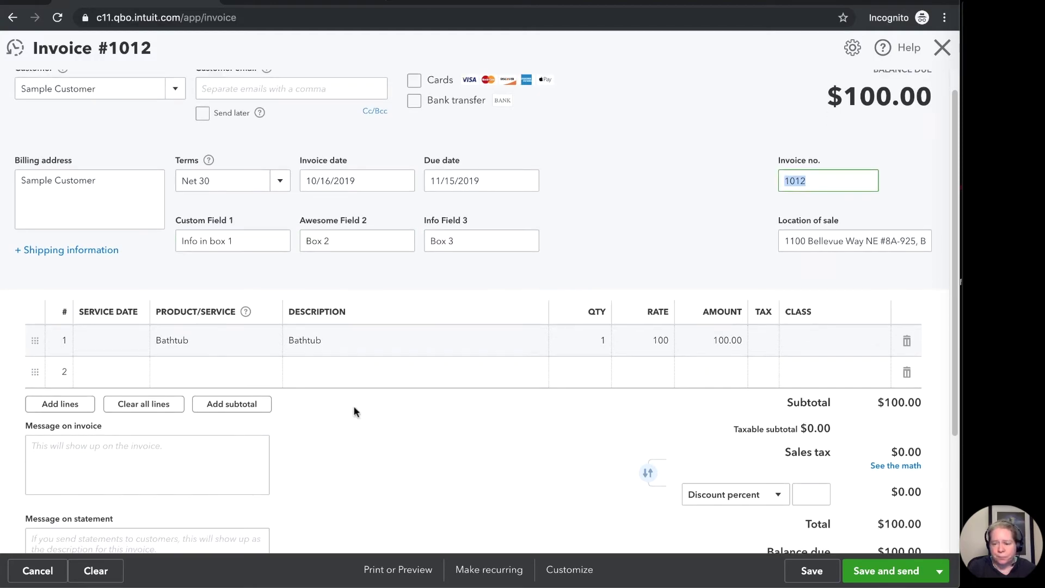
{"action": "left_click", "coordinate": [815, 152]}
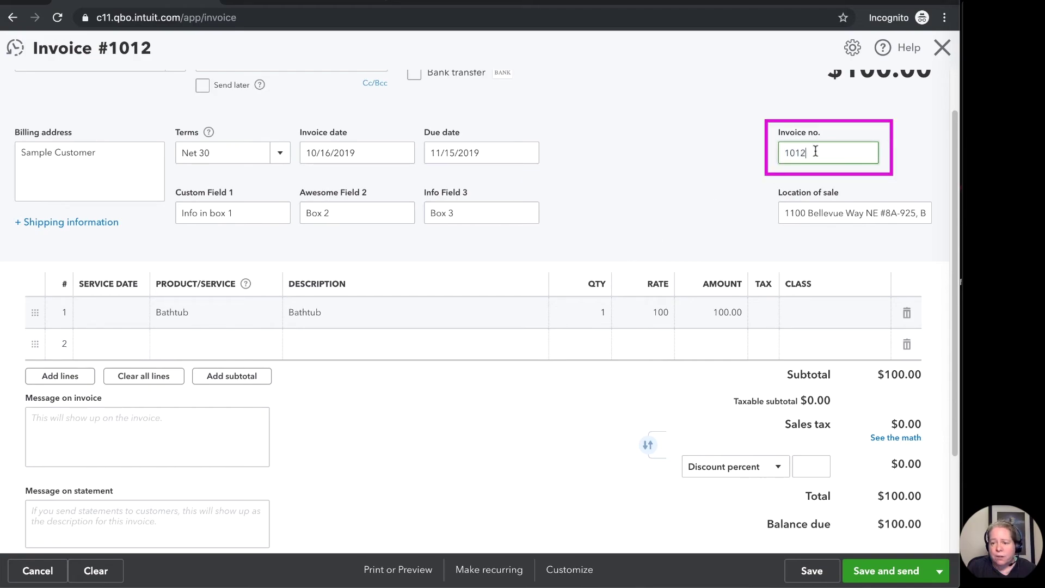
{"action": "key", "text": "BackSpace"}
{"action": "key", "text": "BackSpace"}
{"action": "key", "text": "BackSpace"}
{"action": "key", "text": "BackSpace"}
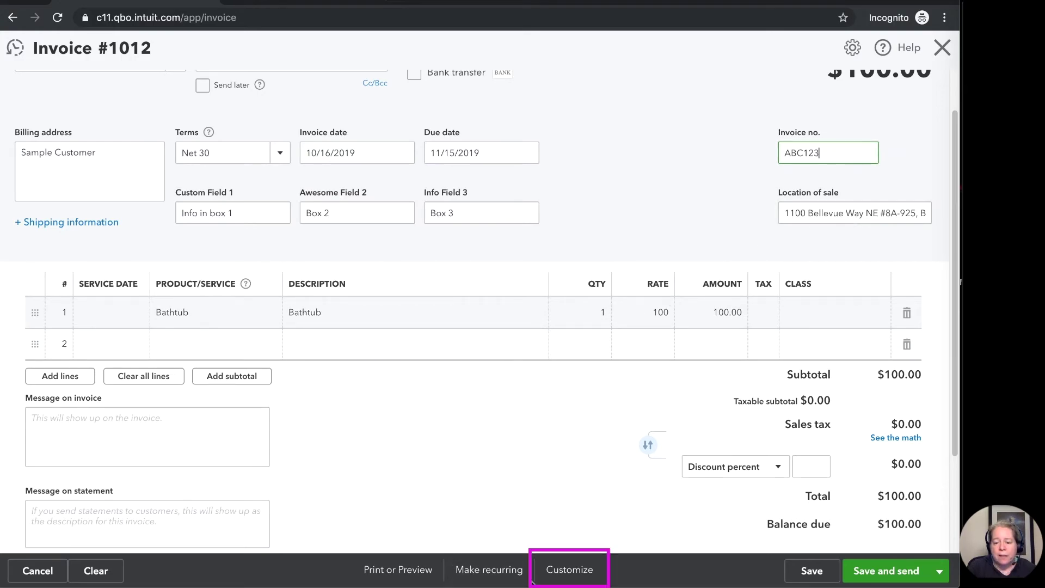
Step: Save invoice ABC123 and open its print preview
{"action": "left_click", "coordinate": [558, 575]}
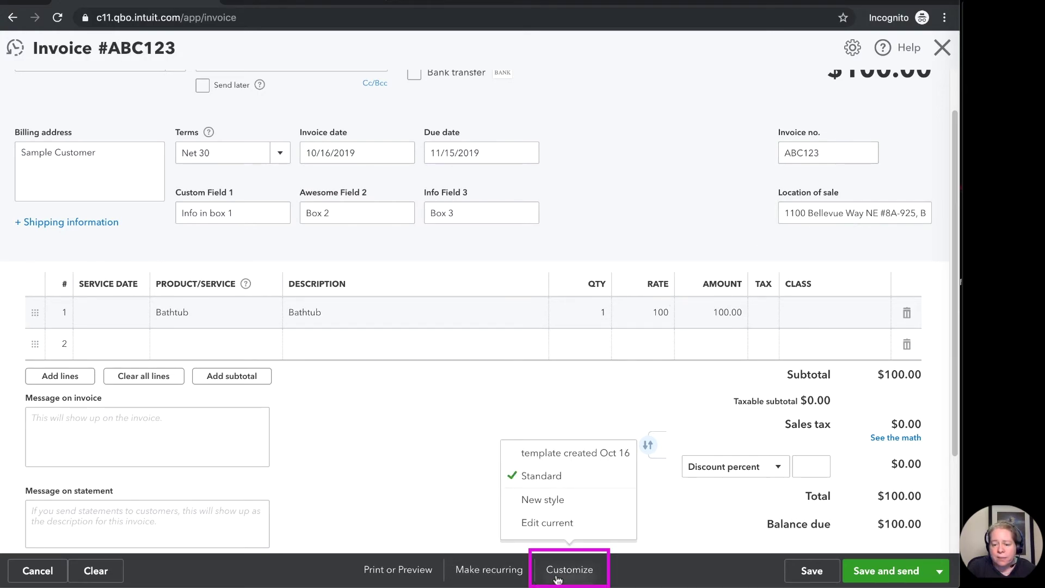
{"action": "left_click", "coordinate": [559, 461]}
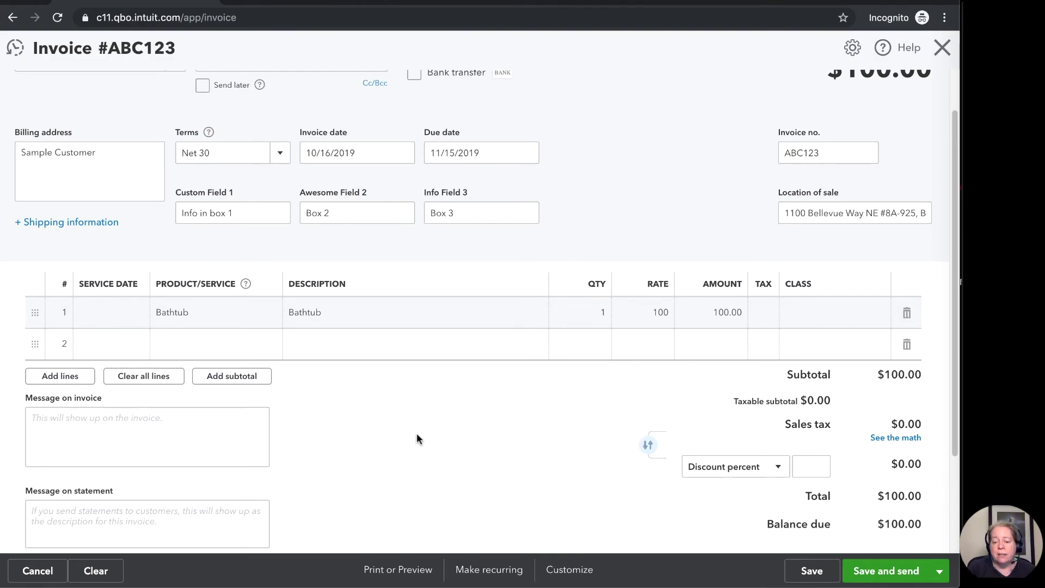
{"action": "left_click", "coordinate": [400, 569]}
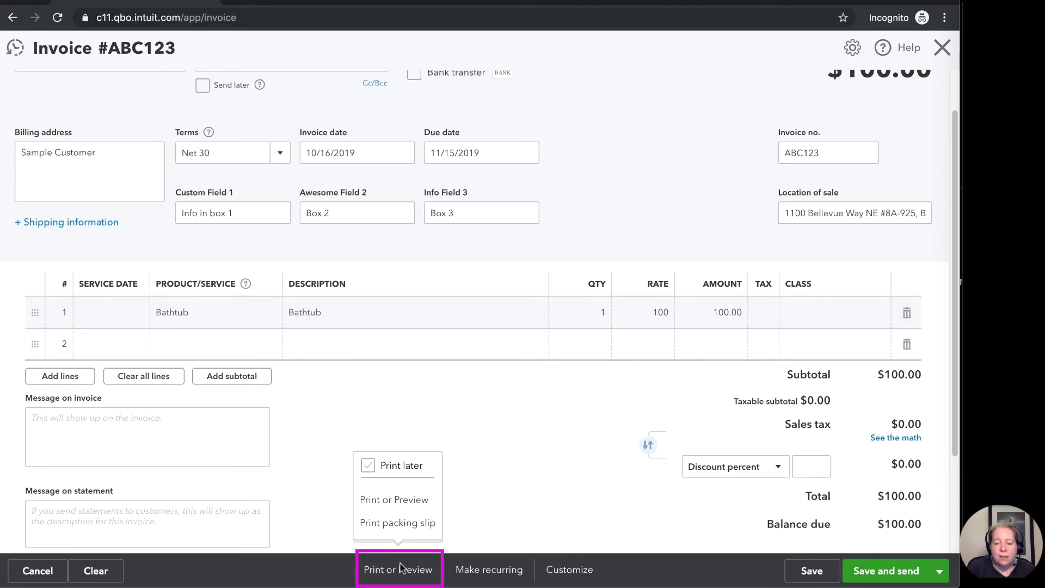
{"action": "left_click", "coordinate": [400, 503]}
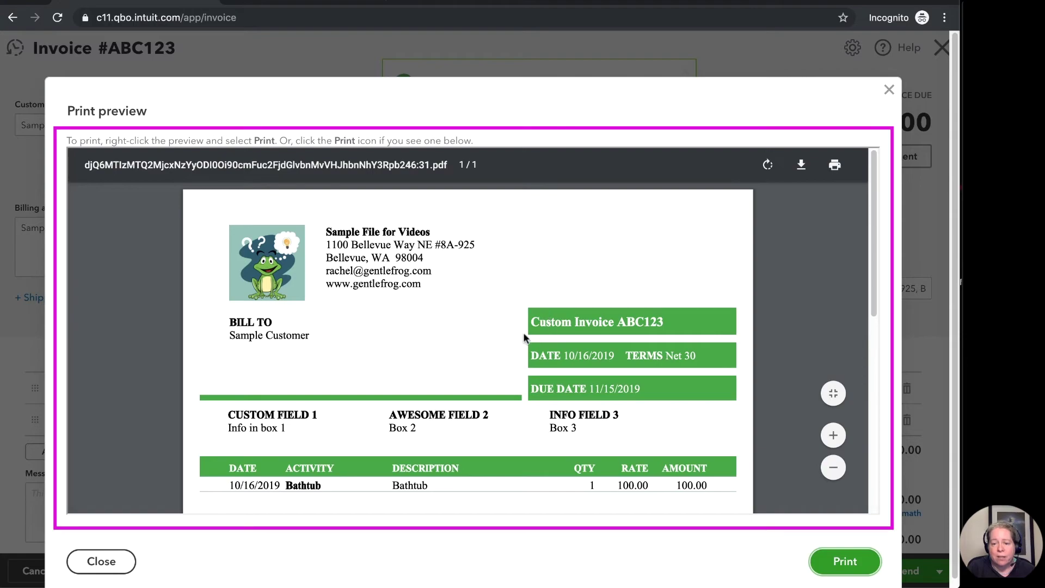
Step: Review the green frog-logo PDF preview and close it
{"action": "scroll", "coordinate": [479, 334], "scroll_direction": "down", "scroll_amount": 1}
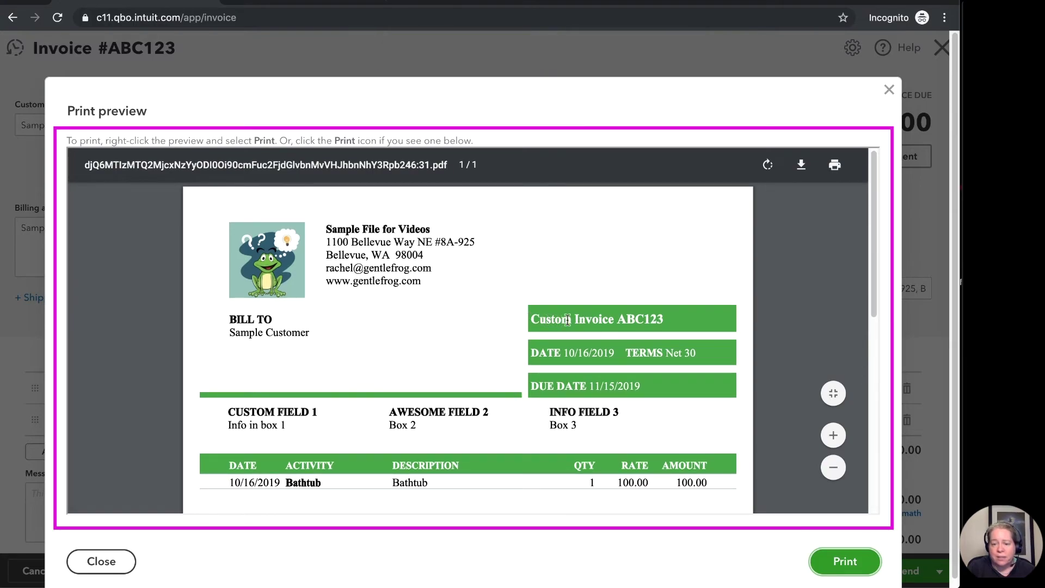
{"action": "scroll", "coordinate": [660, 322], "scroll_direction": "down", "scroll_amount": 1}
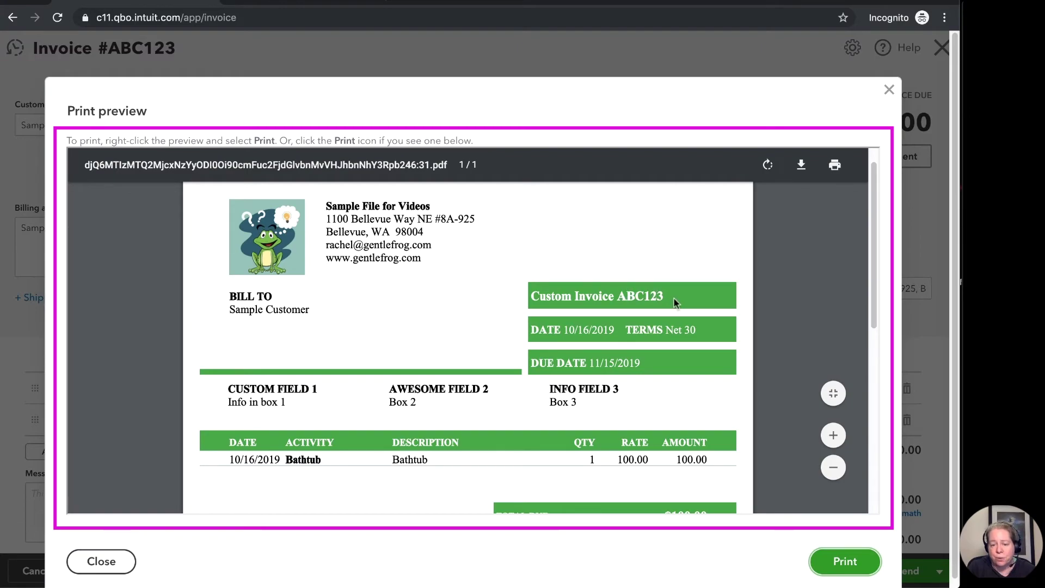
{"action": "scroll", "coordinate": [676, 303], "scroll_direction": "down", "scroll_amount": 3}
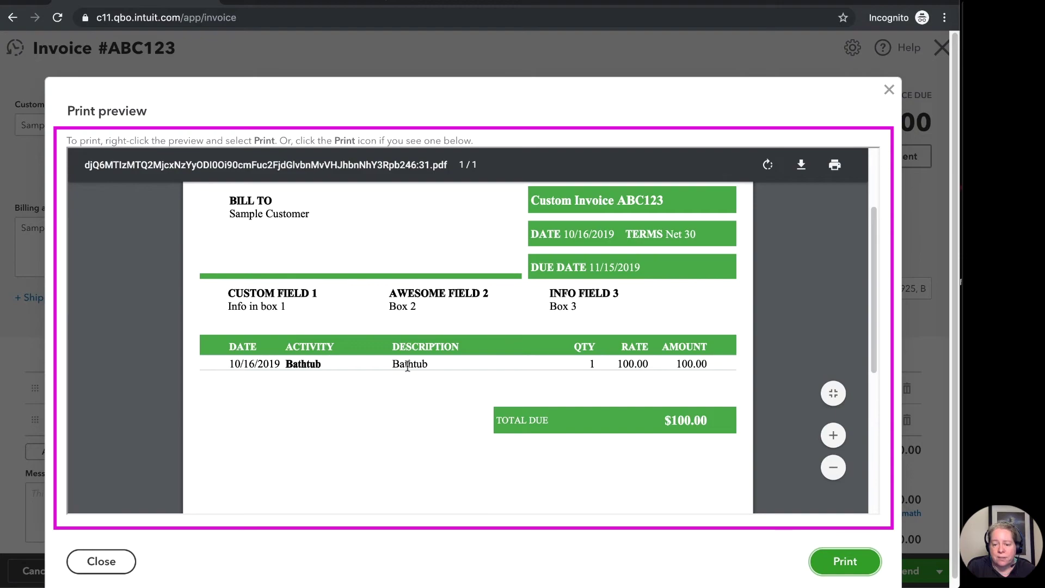
{"action": "scroll", "coordinate": [408, 365], "scroll_direction": "down", "scroll_amount": 10}
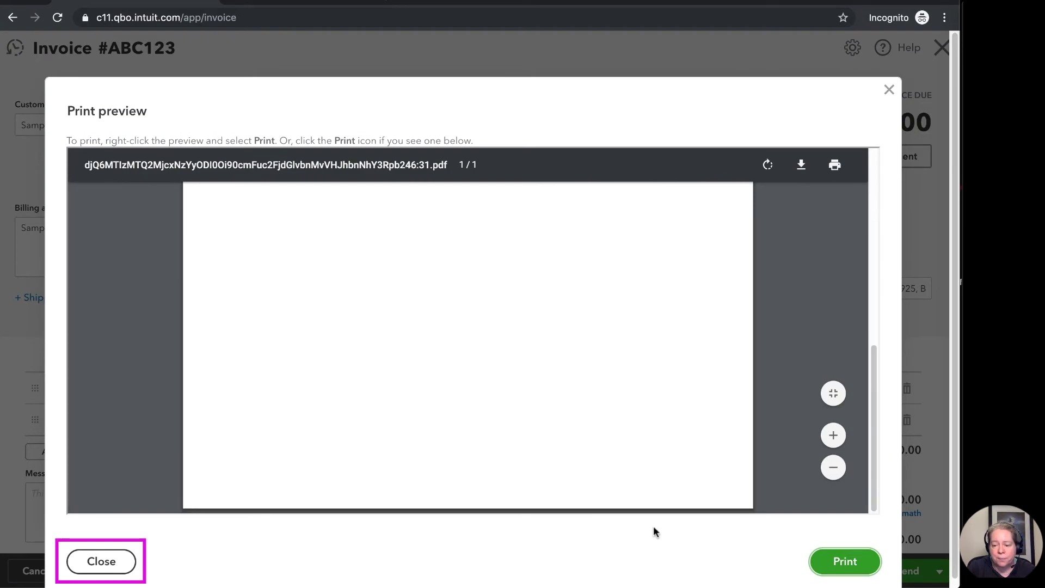
{"action": "left_click", "coordinate": [97, 559]}
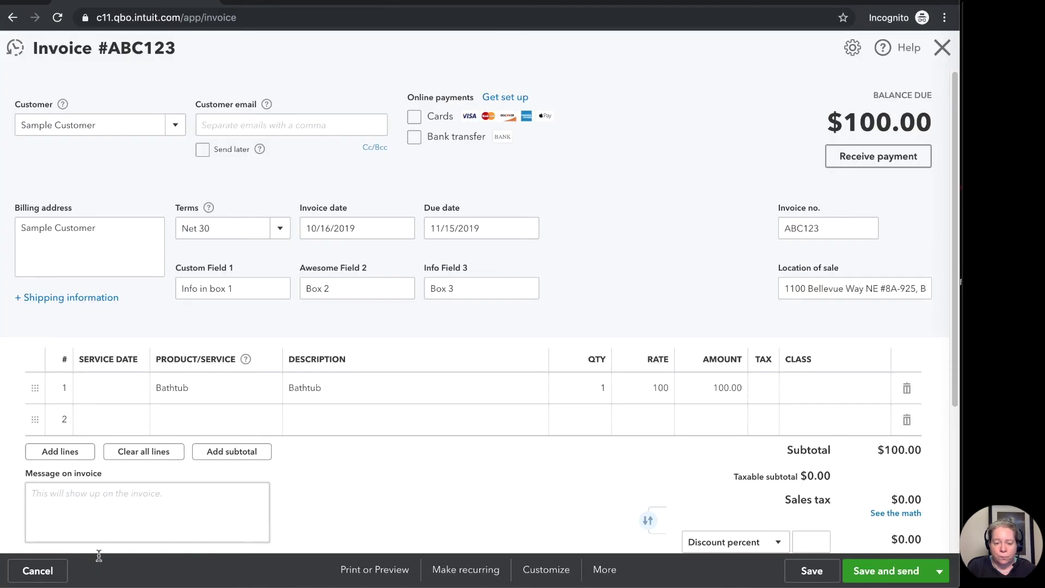
Step: Save invoice ABC123 and edit the current template's activity table content
{"action": "left_click", "coordinate": [818, 579]}
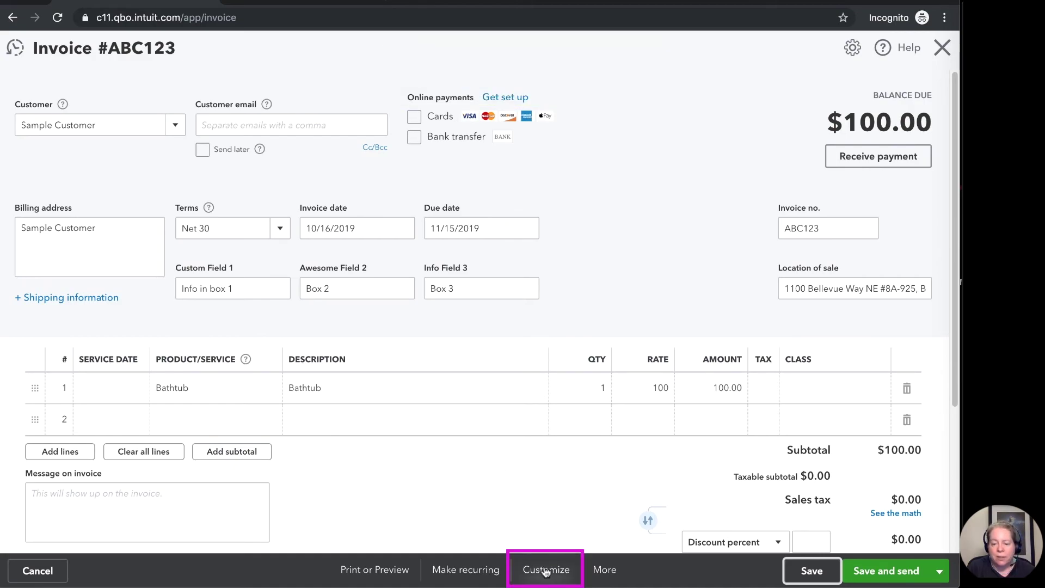
{"action": "left_click", "coordinate": [546, 570]}
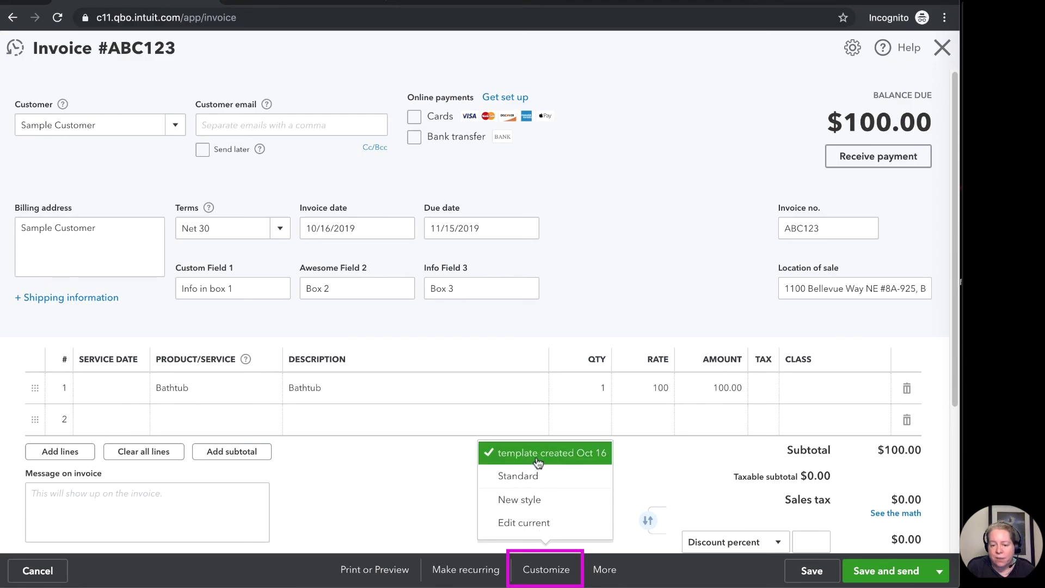
{"action": "left_click", "coordinate": [542, 523]}
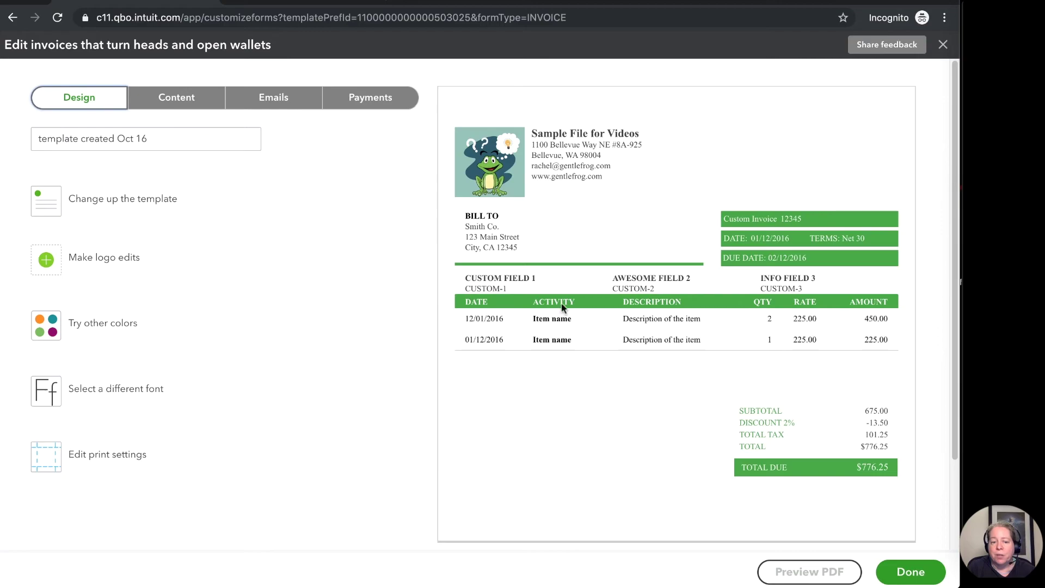
{"action": "left_click", "coordinate": [181, 103]}
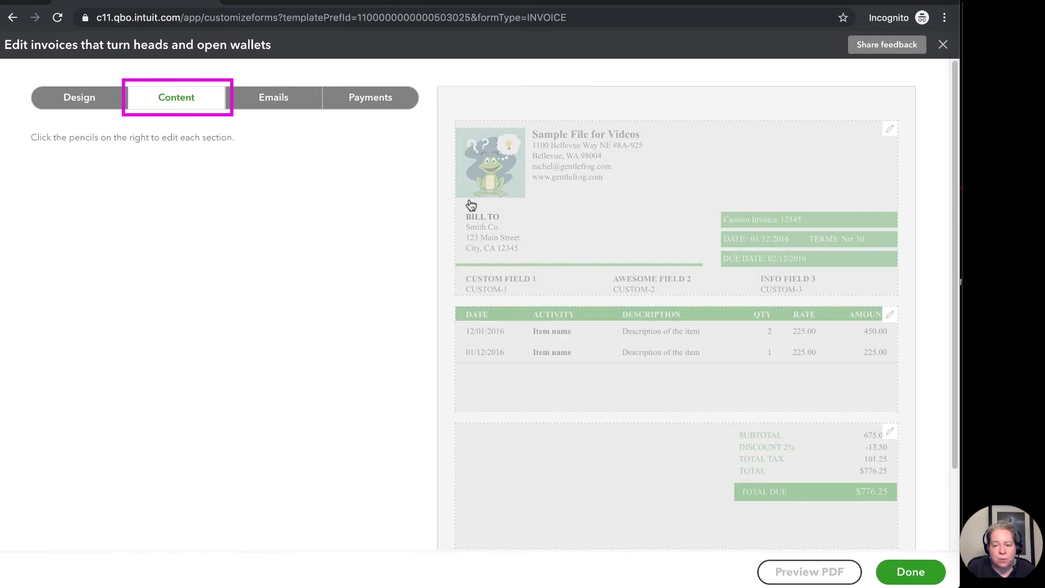
{"action": "left_click", "coordinate": [890, 314]}
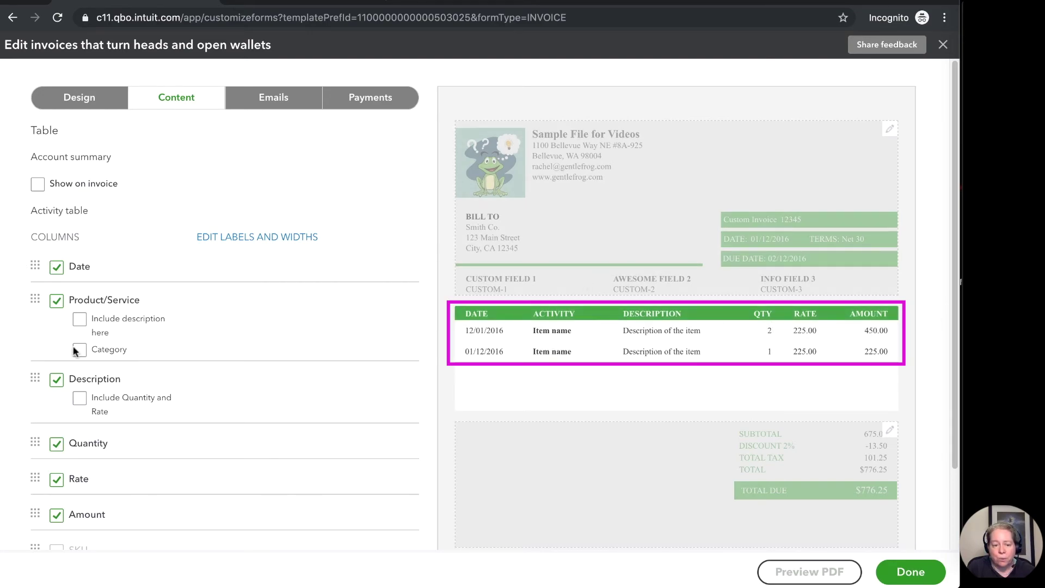
Step: Hide the Product/Service, Quantity and Rate columns from the activity table
{"action": "left_click", "coordinate": [57, 302]}
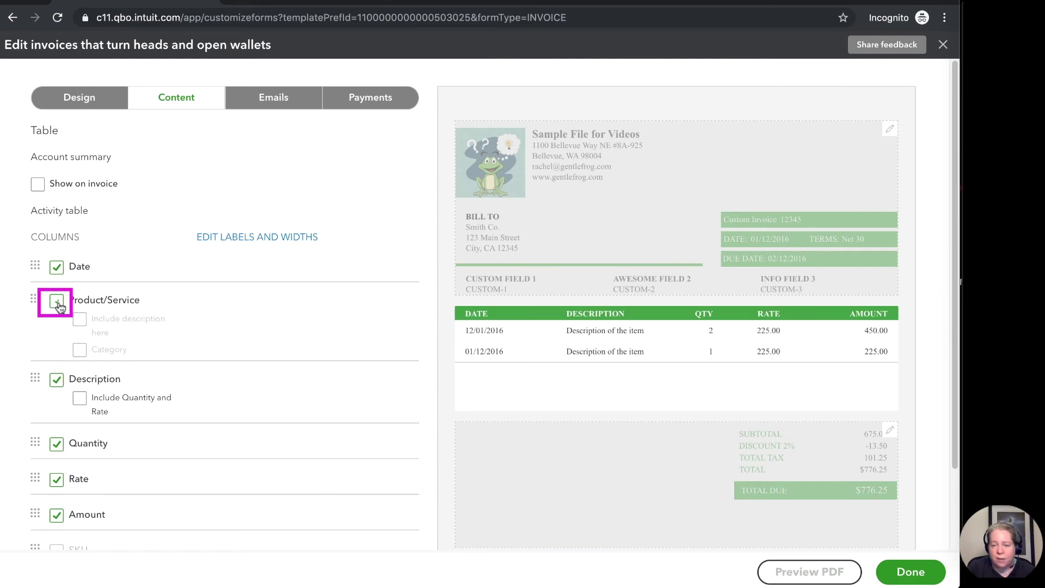
{"action": "left_click", "coordinate": [56, 444]}
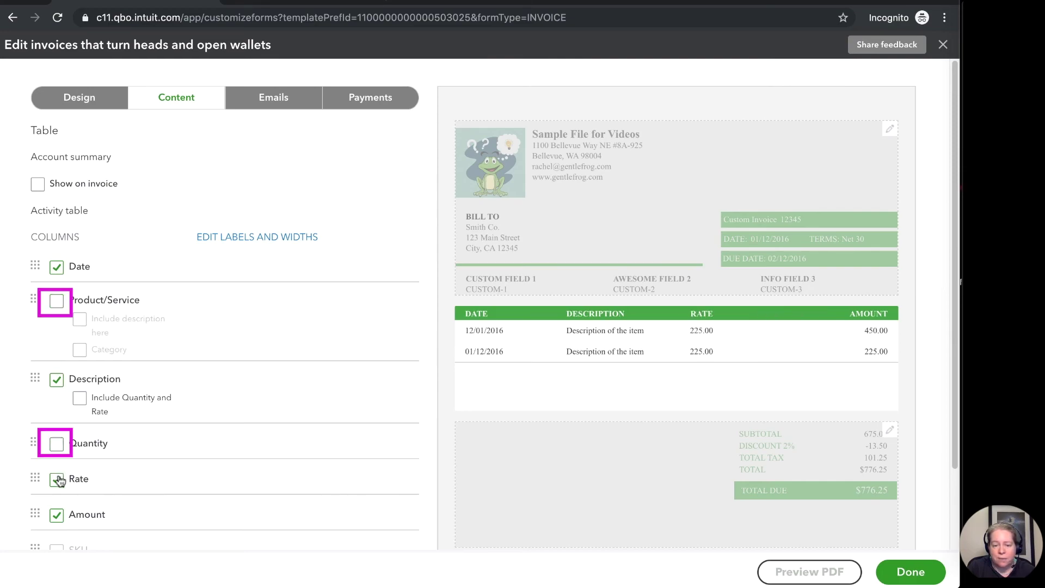
{"action": "scroll", "coordinate": [56, 485], "scroll_direction": "down", "scroll_amount": 1}
{"action": "left_click", "coordinate": [57, 459]}
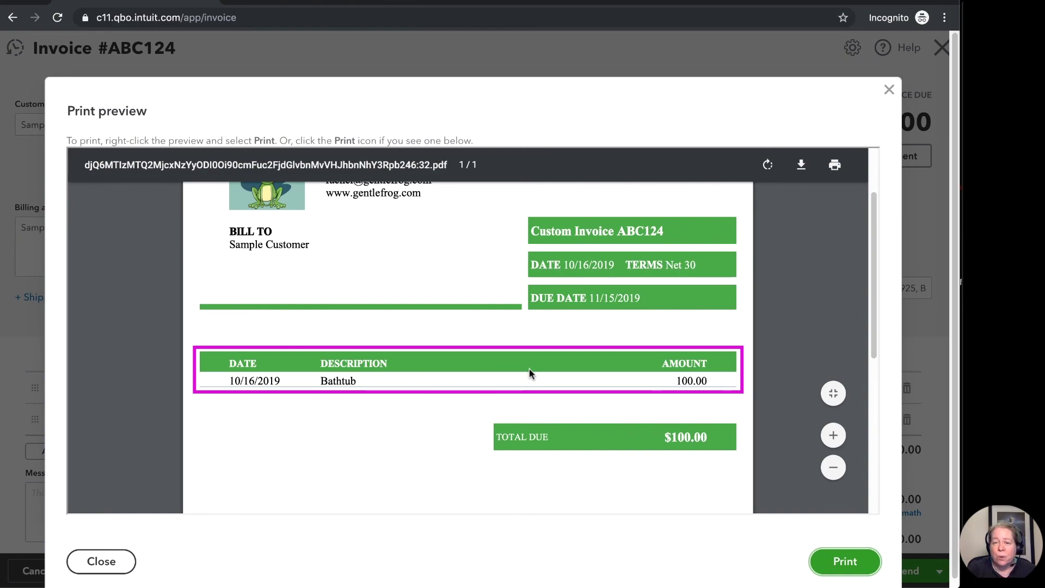
Step: View the ABC124 print preview listing only Date, Description and Amount
{"action": "scroll", "coordinate": [531, 373], "scroll_direction": "up", "scroll_amount": 1}
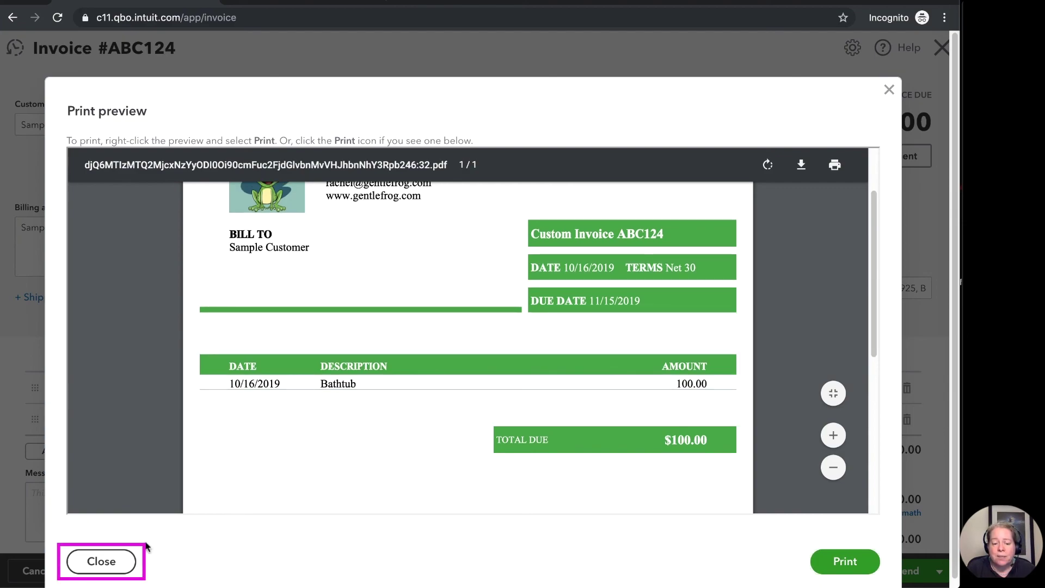
Step: Close the print preview to return to invoice ABC124
{"action": "left_click", "coordinate": [131, 558]}
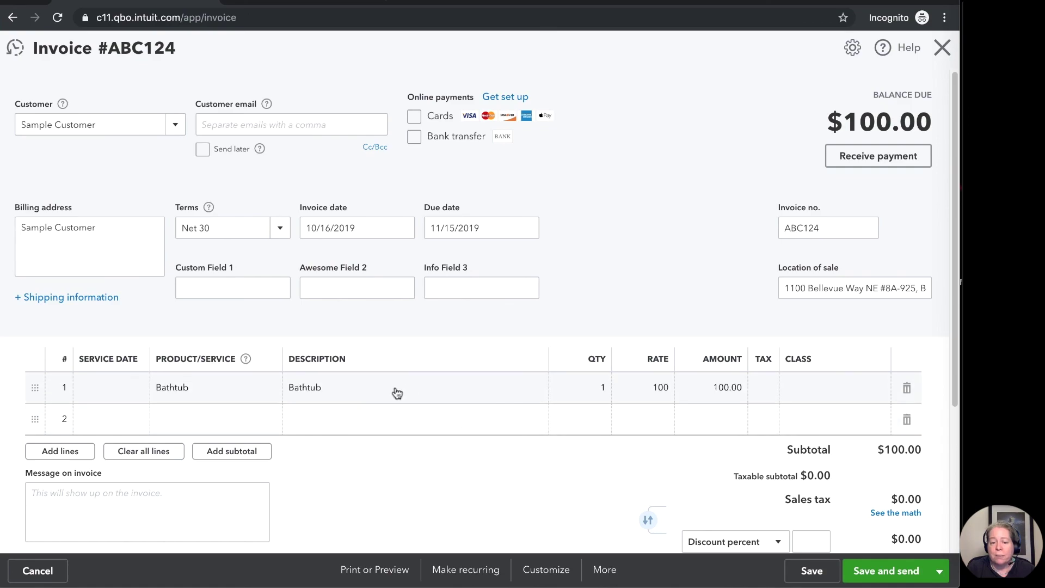